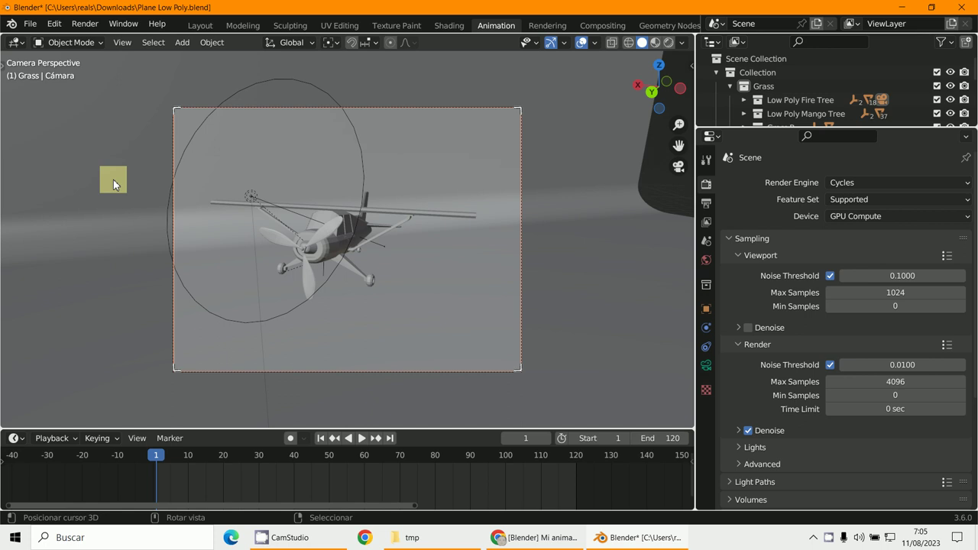
- Play the airplane animation in solid shading and again in rendered viewport shading to compare the playback frame rates
left_click(362, 438)
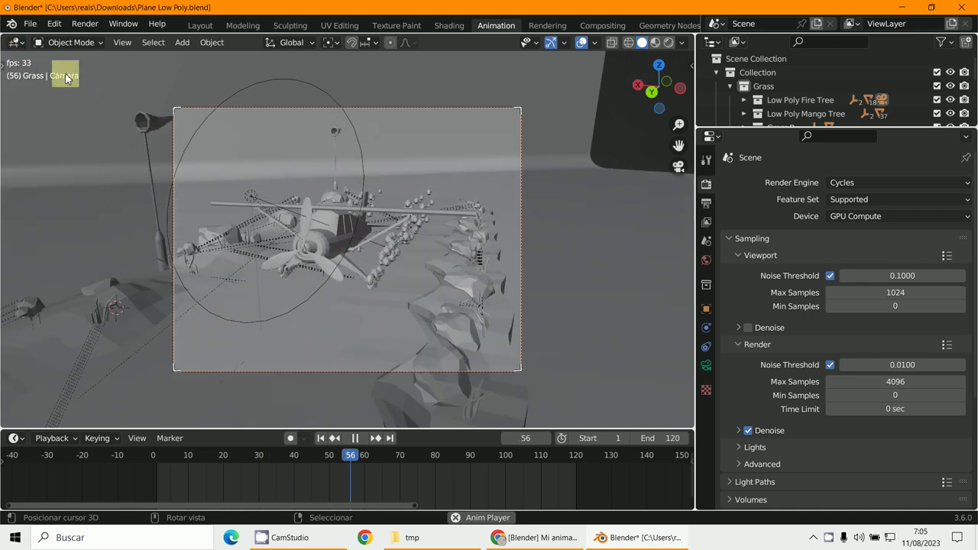
key("Escape")
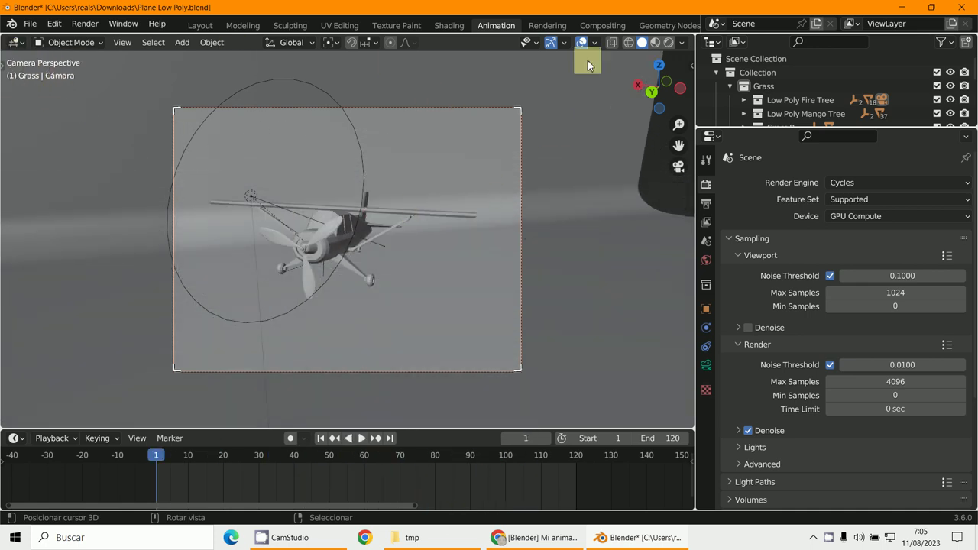
left_click(666, 43)
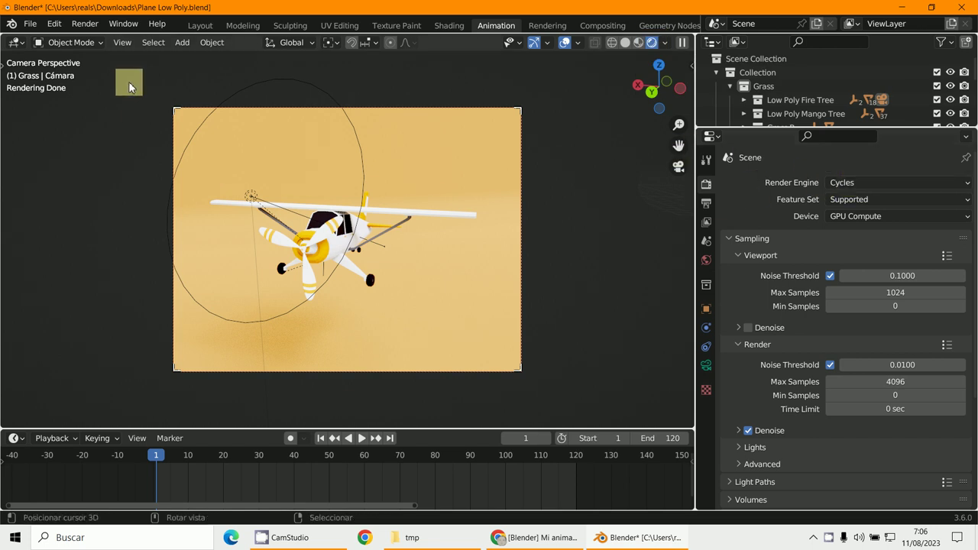
left_click(361, 439)
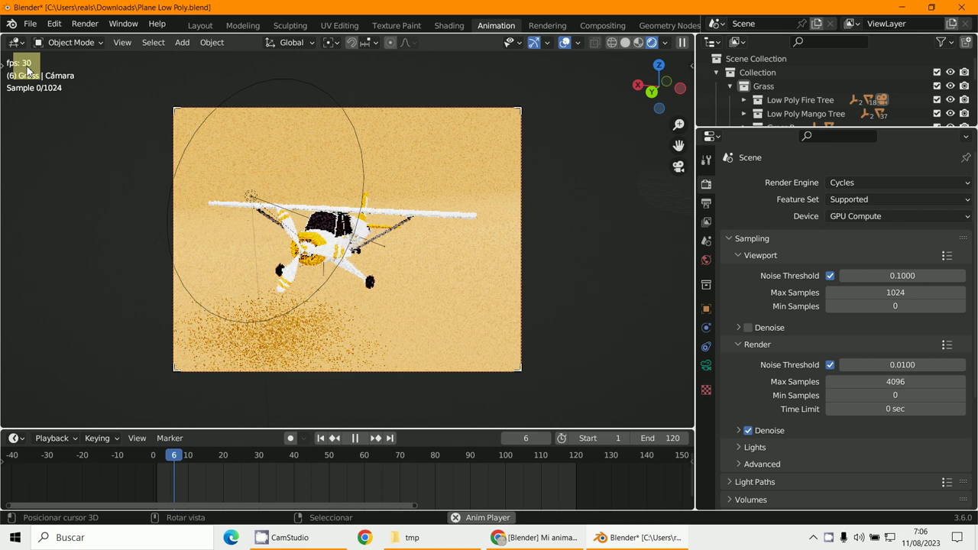
key("Escape")
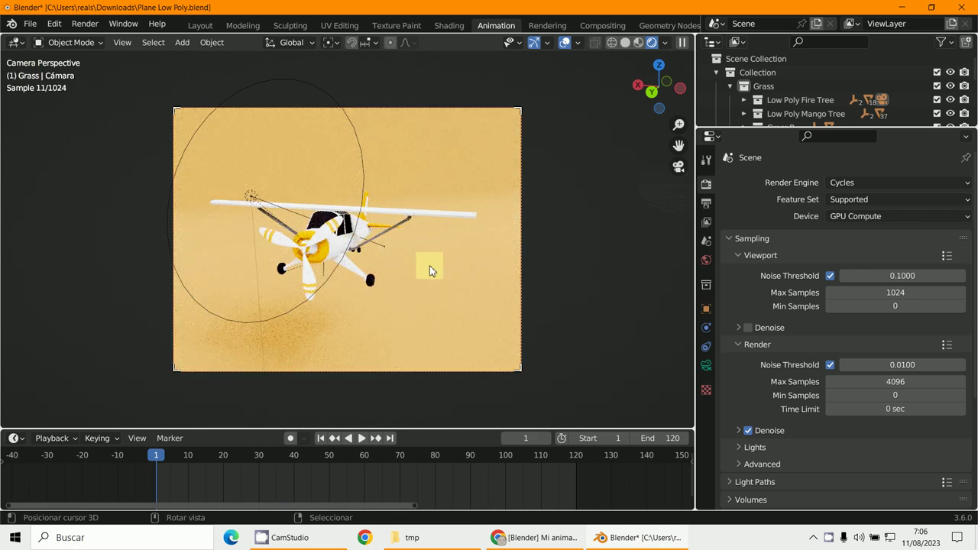
- Open avion.mp4 from the tmp folder in the video player, replay it, and return to Blender
left_click(410, 537)
left_click(417, 538)
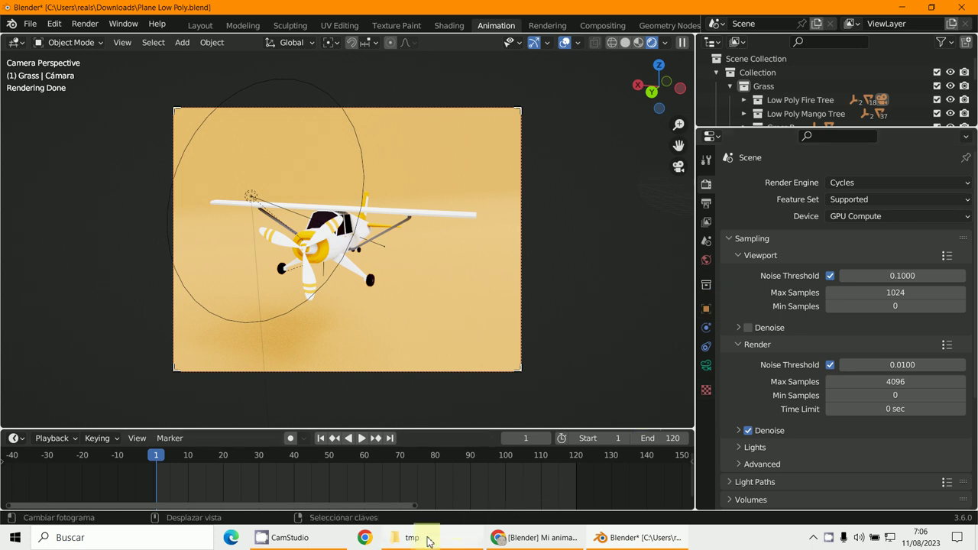
left_click(429, 540)
left_click(462, 210)
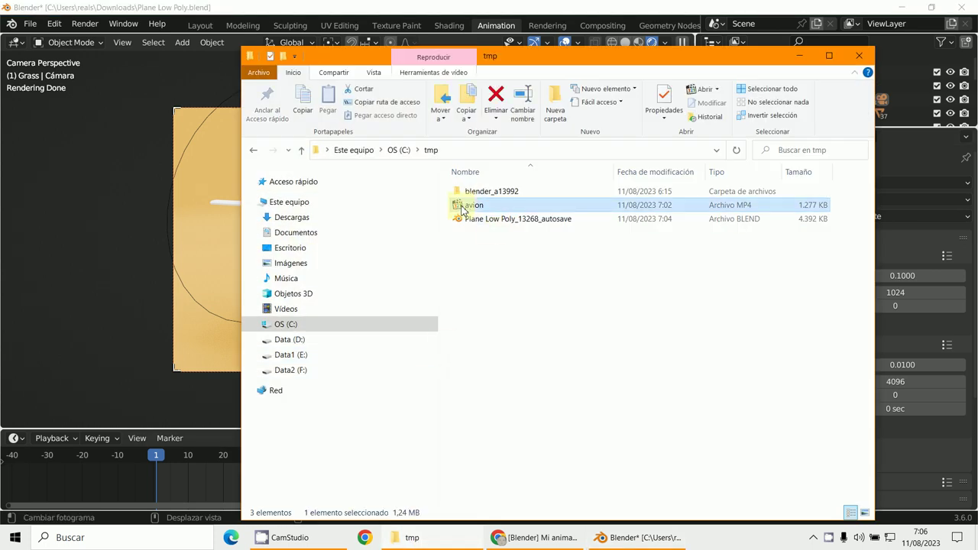
key("Return")
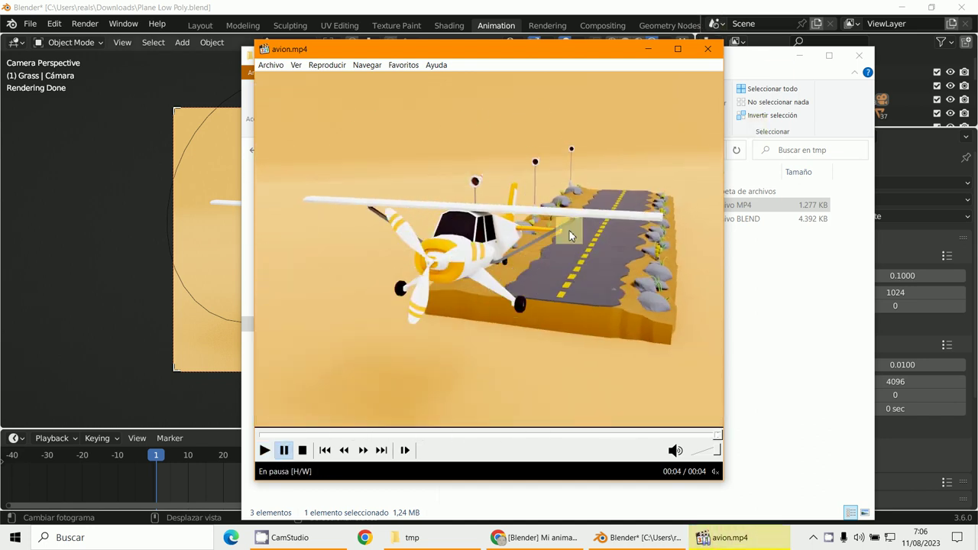
left_click(267, 452)
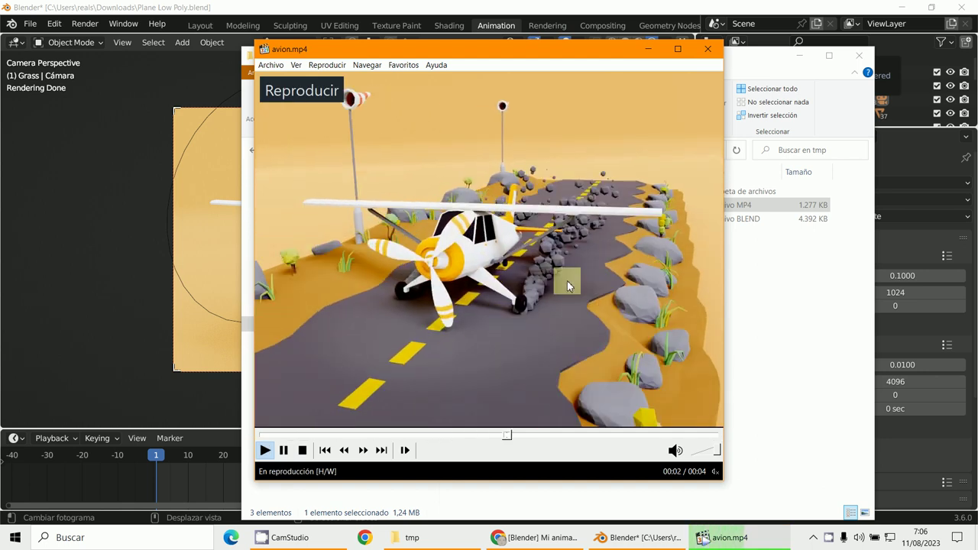
left_click(648, 49)
left_click(37, 358)
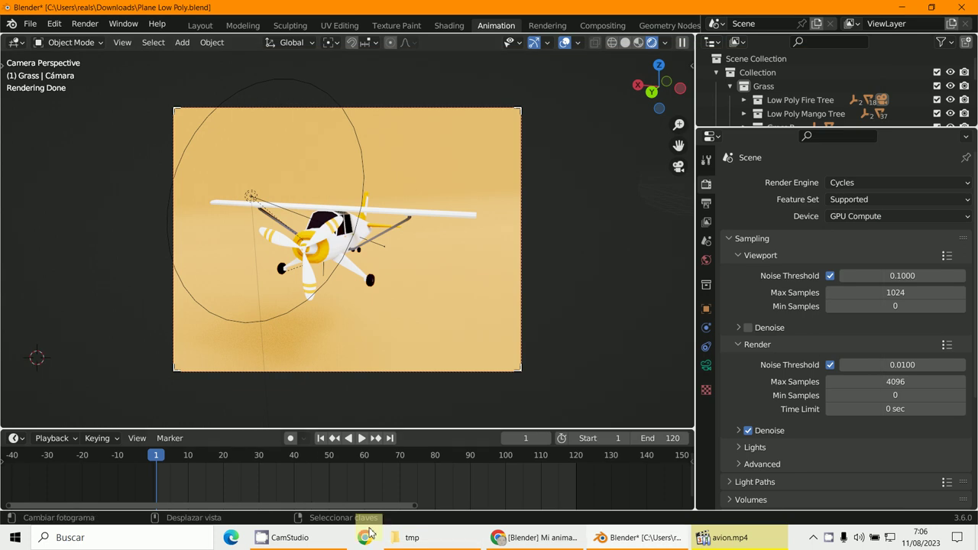
- Review the forum thread in Chrome, open the attached screenshot of the annotated animation curves, and return to Blender
left_click(542, 538)
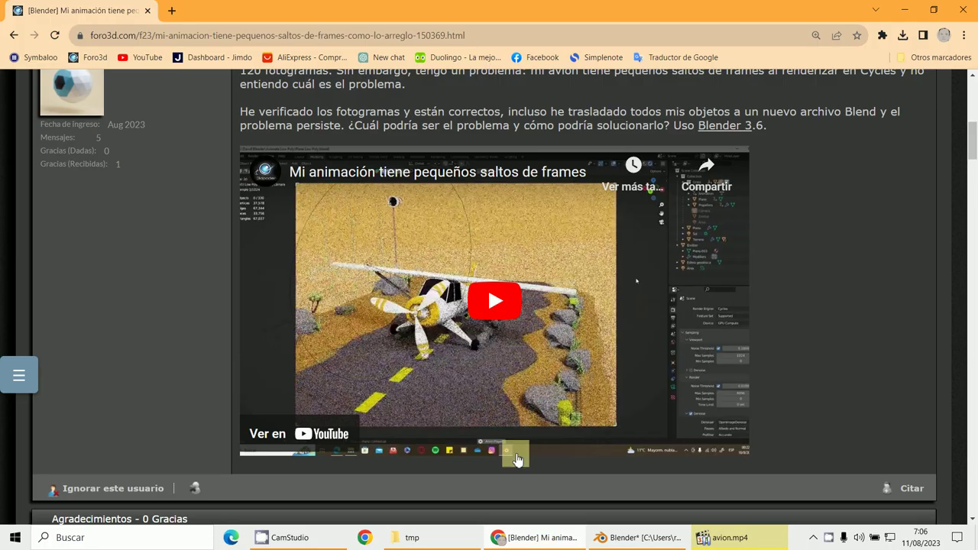
scroll(441, 290, "down", 10)
scroll(441, 293, "down", 20)
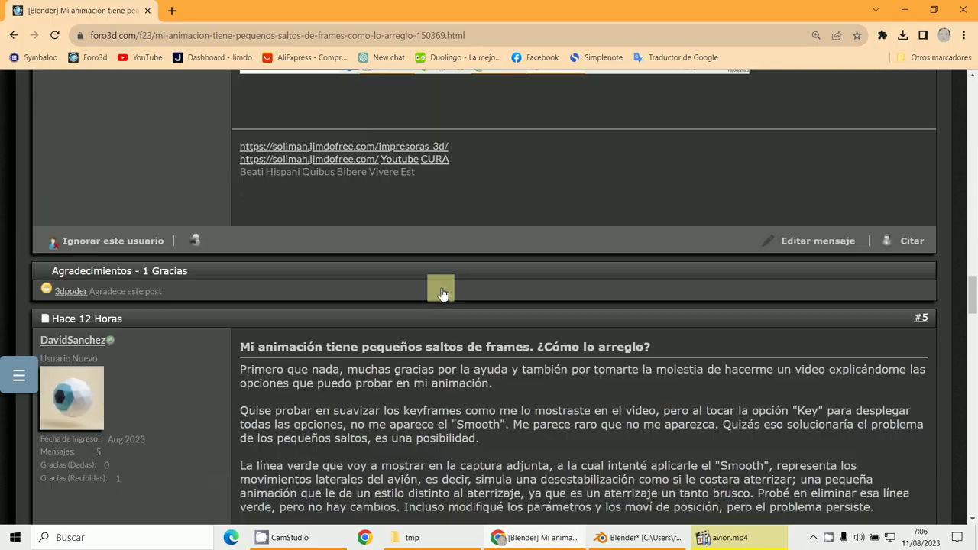
scroll(441, 293, "down", 5)
scroll(441, 286, "up", 3)
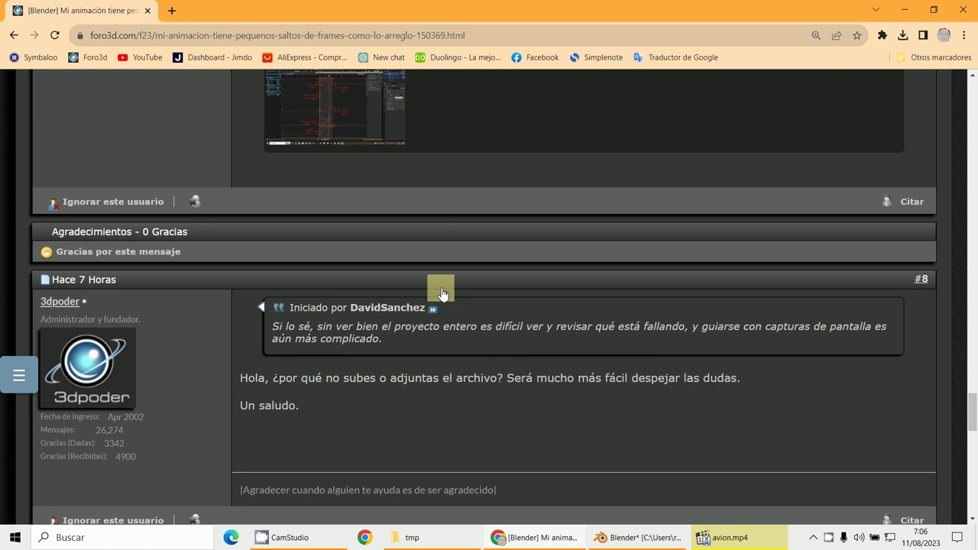
left_click(338, 221)
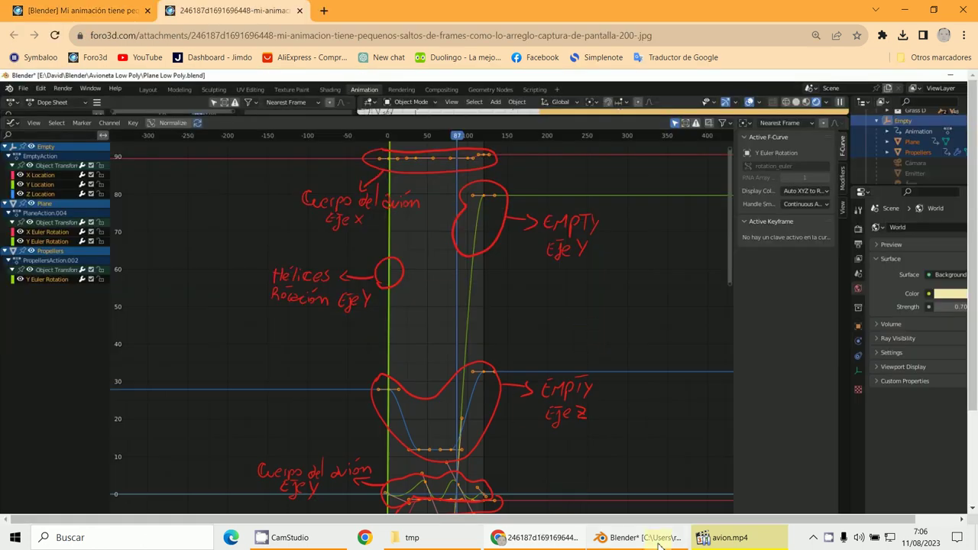
left_click(659, 542)
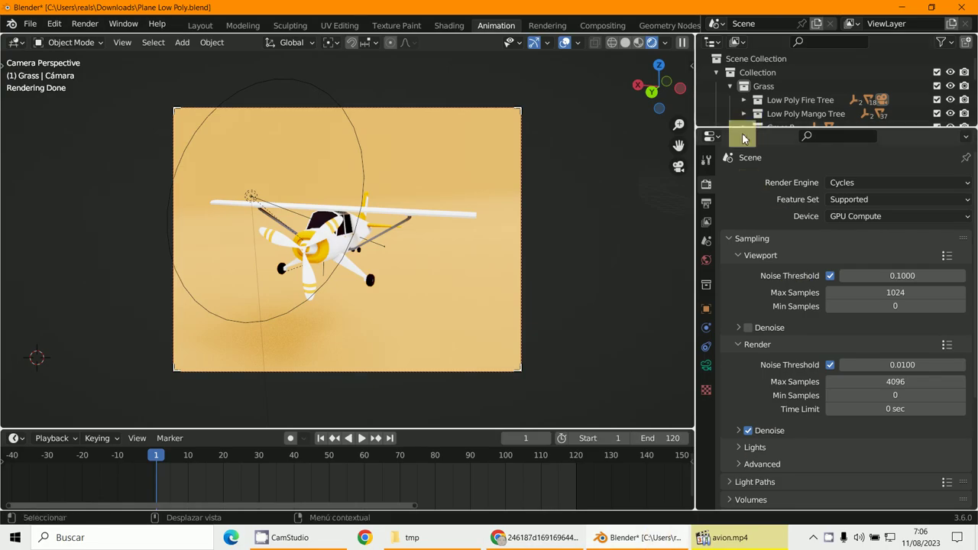
- Enlarge the Outliner in height and width, then expand and select the Empty object
left_click_drag(744, 128, 742, 298)
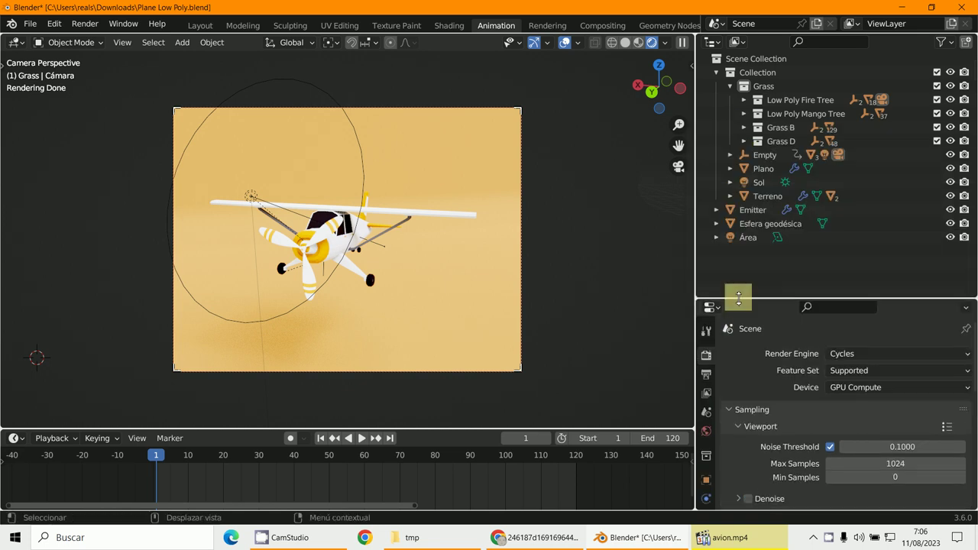
left_click_drag(697, 212, 567, 212)
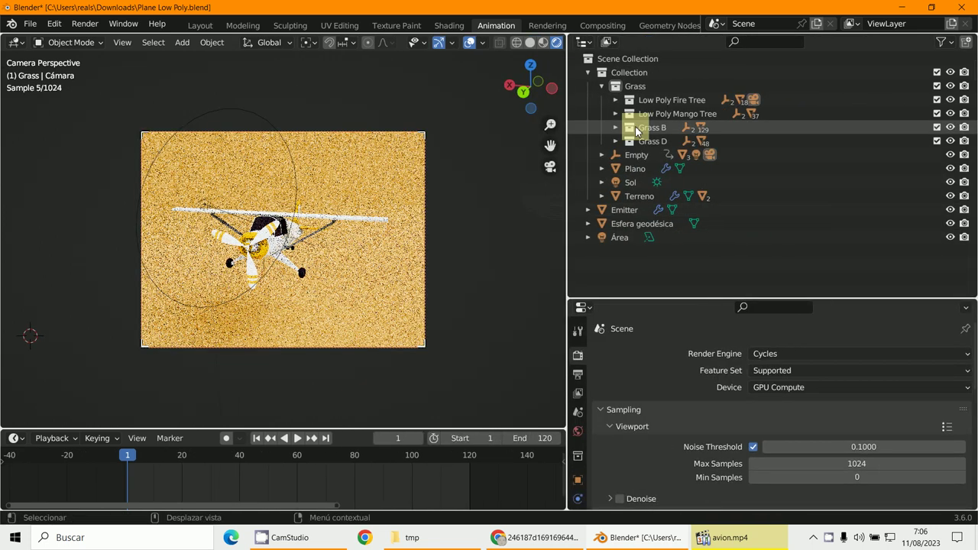
left_click(600, 155)
left_click(623, 152)
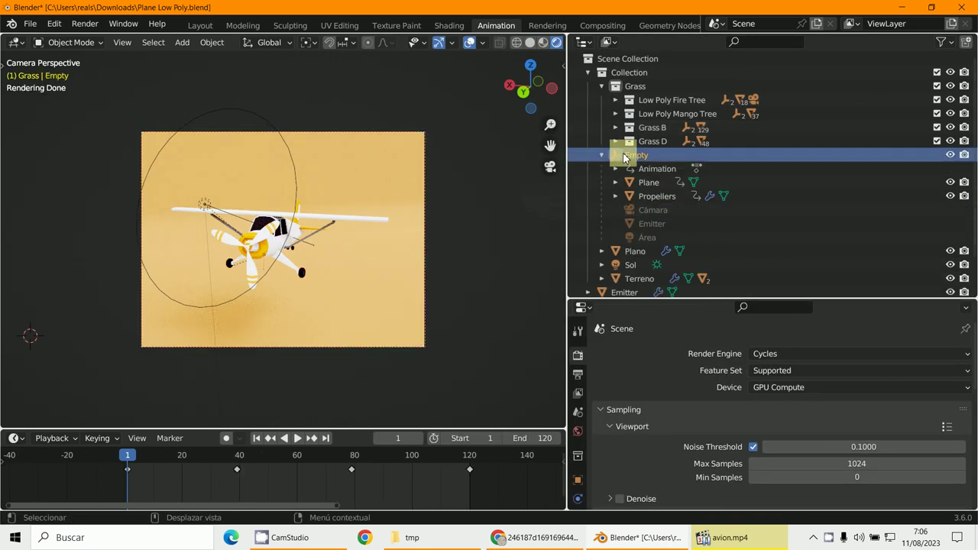
- Switch the viewport to solid shading and play the animation until frame 41, with the Outliner made taller
left_click(531, 44)
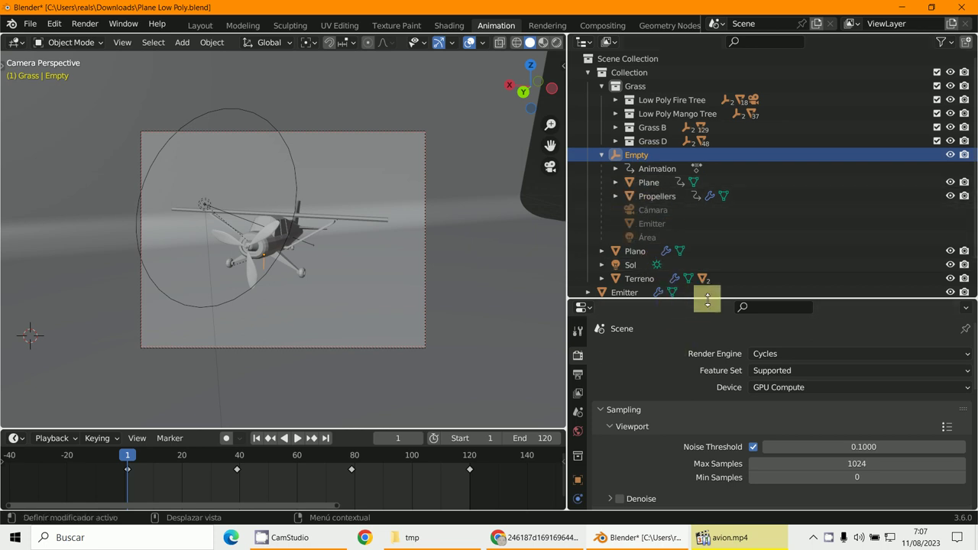
left_click_drag(708, 300, 704, 367)
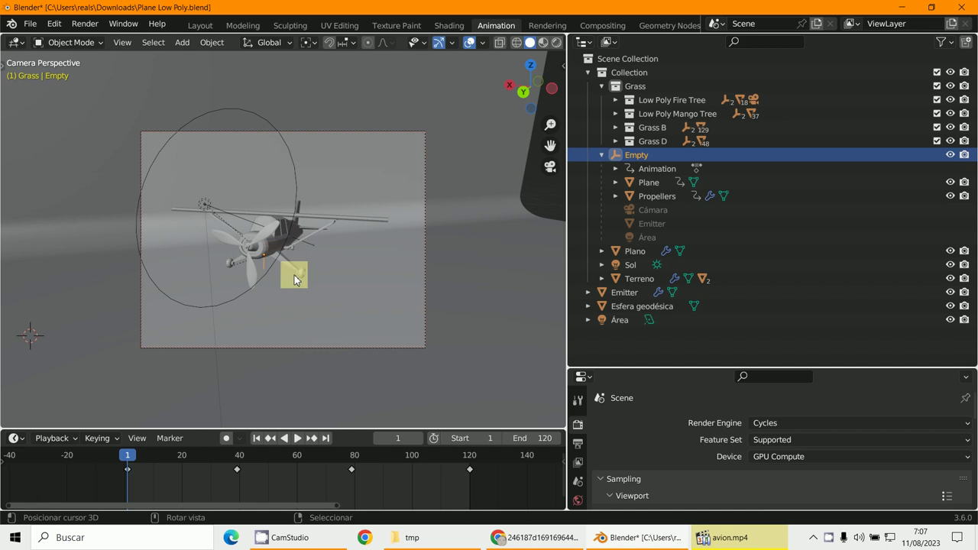
key("space")
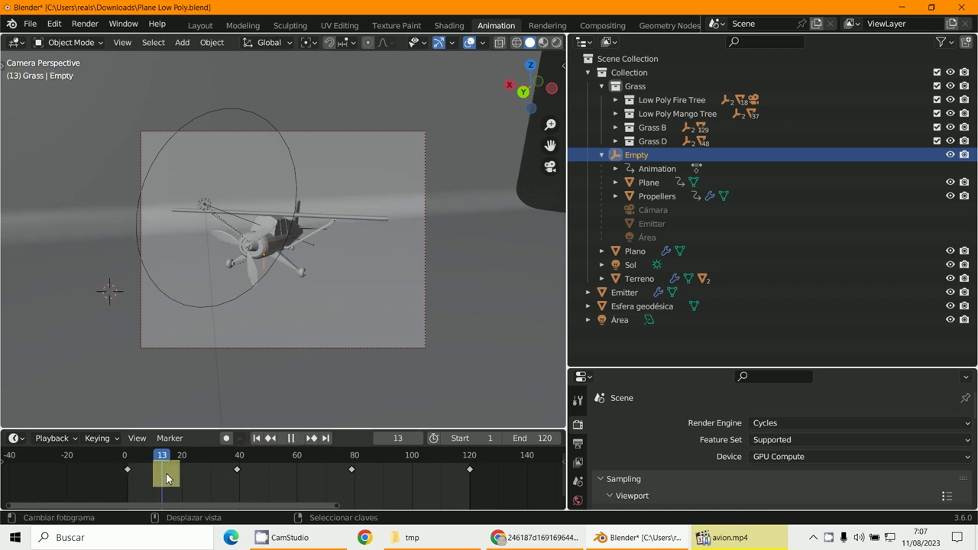
key("space")
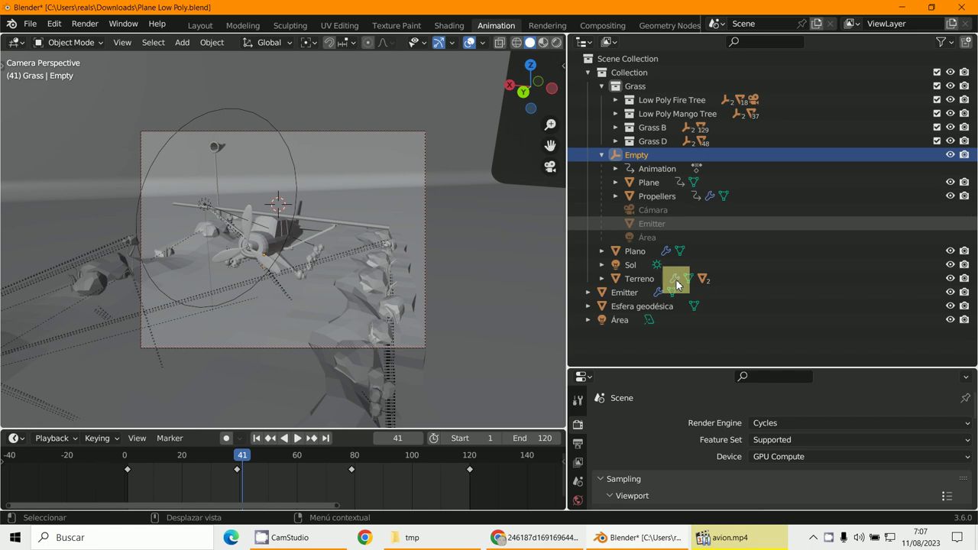
- Select the Emitter object in the Outliner and create a new collection under the Scene Collection
left_click(623, 292)
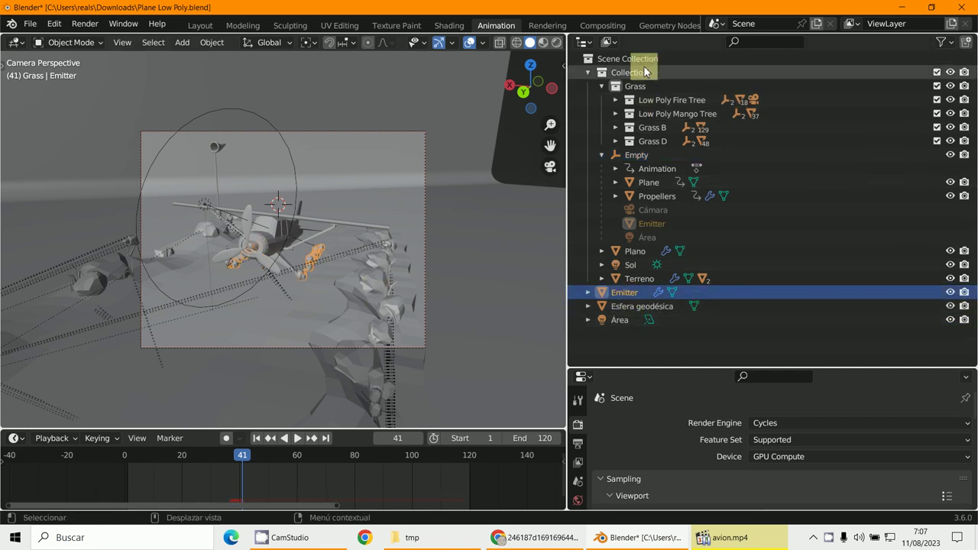
right_click(616, 299)
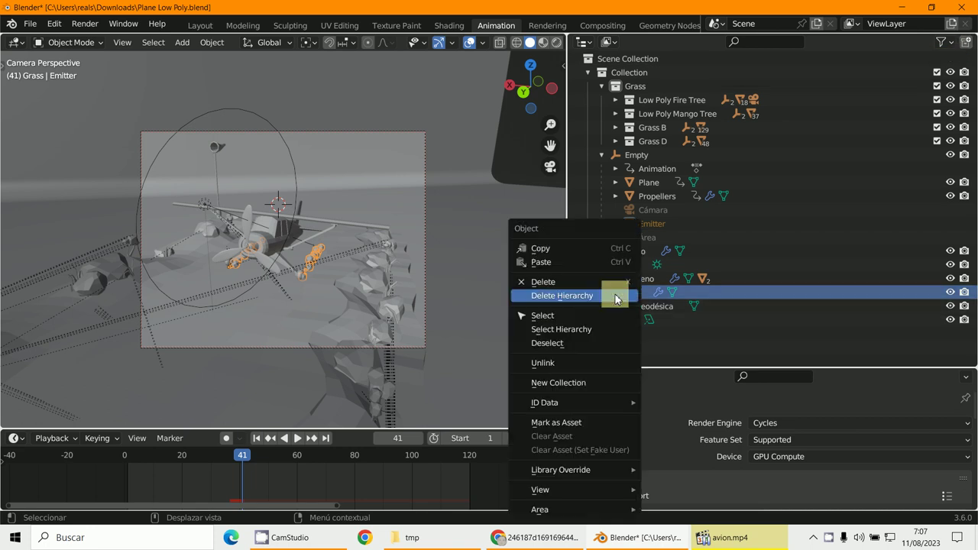
right_click(641, 299)
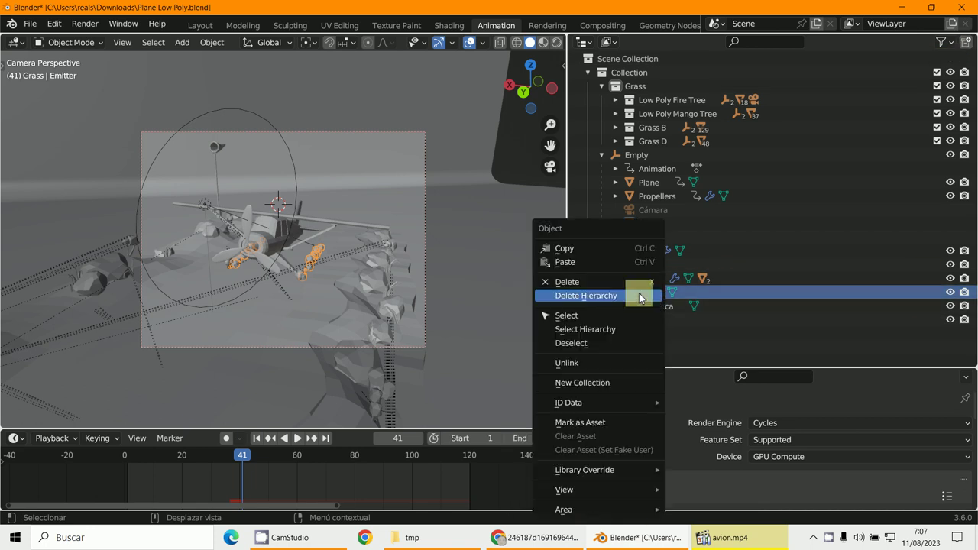
left_click(613, 382)
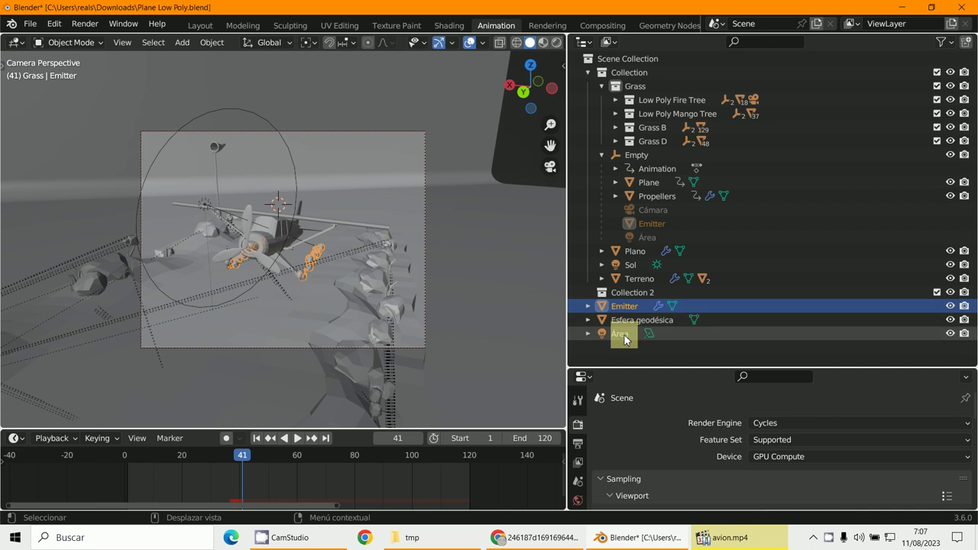
- Exclude the new, empty Collection 2 from the view layer
left_click(936, 293)
left_click(934, 291)
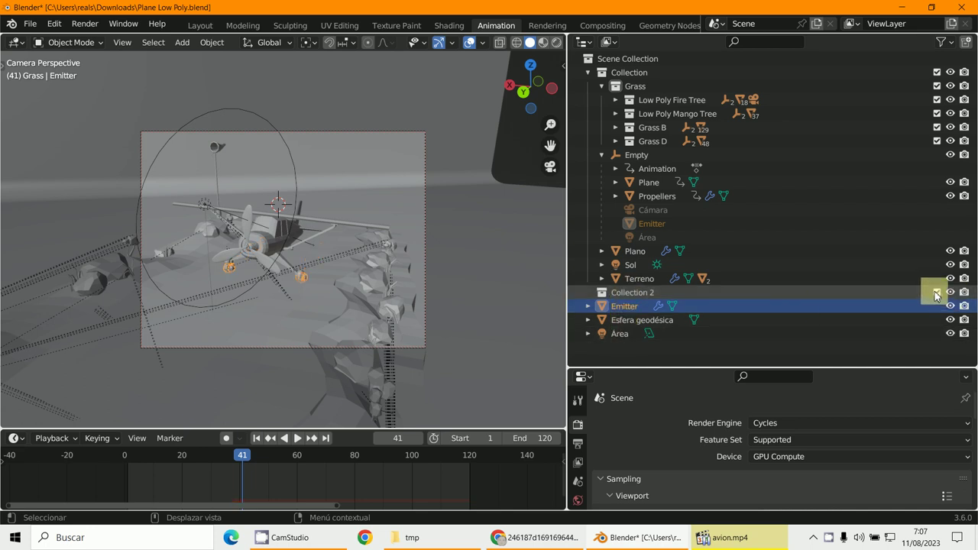
left_click(936, 295)
left_click(935, 295)
left_click(935, 295)
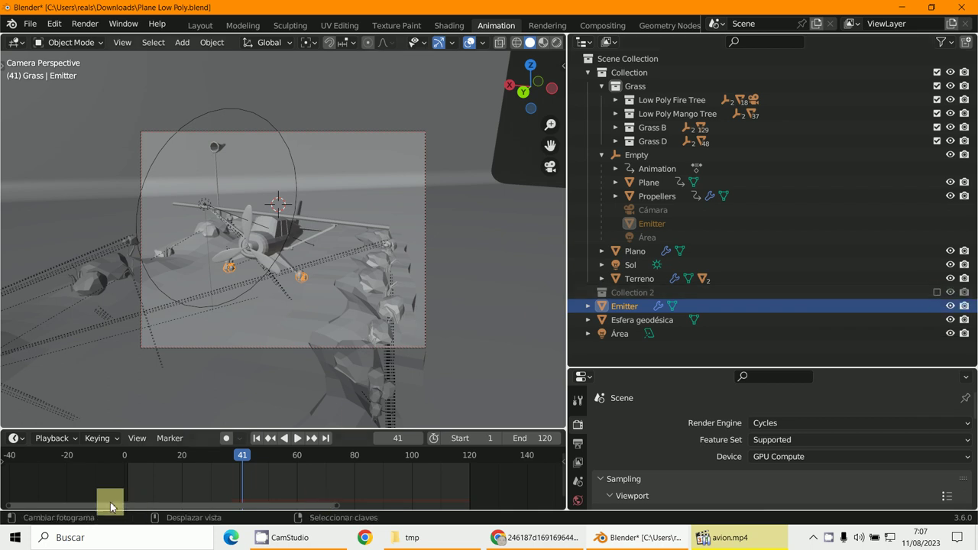
- Scrub the timeline to frame 68 and move the Emitter object to Collection 2
left_click_drag(123, 500, 319, 505)
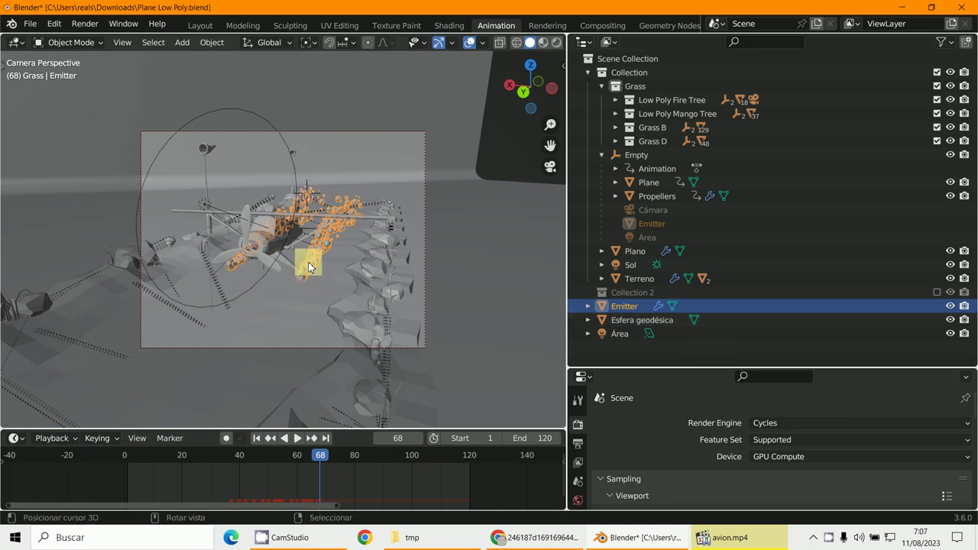
right_click(669, 224)
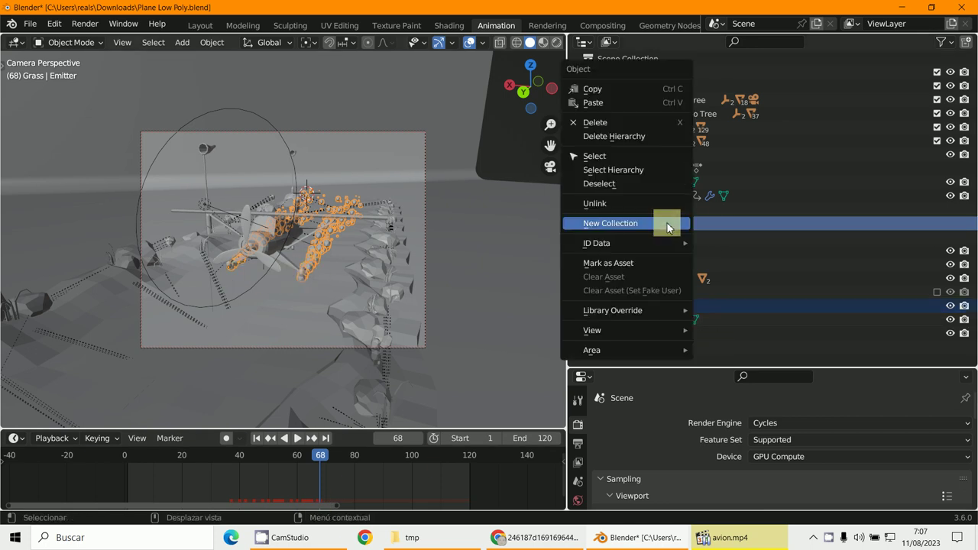
key("Escape")
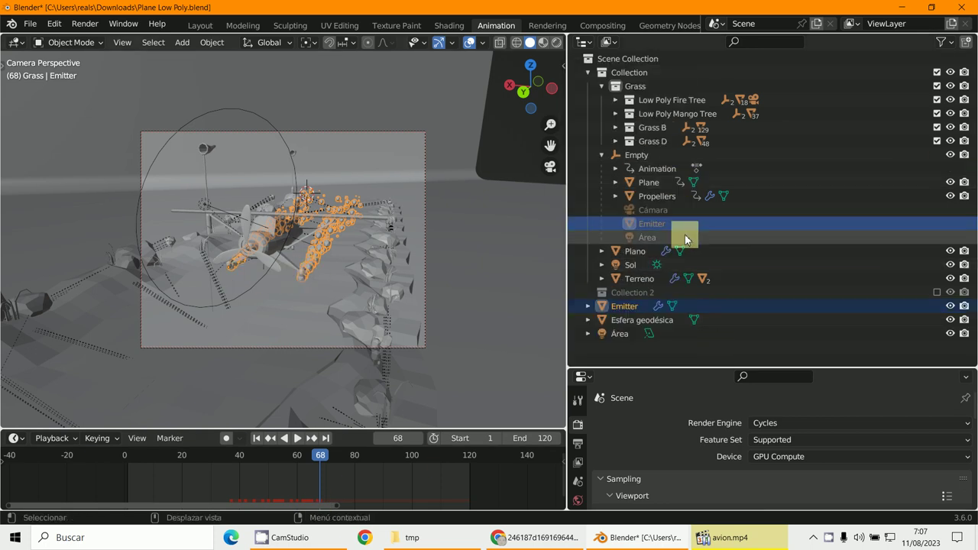
key("m")
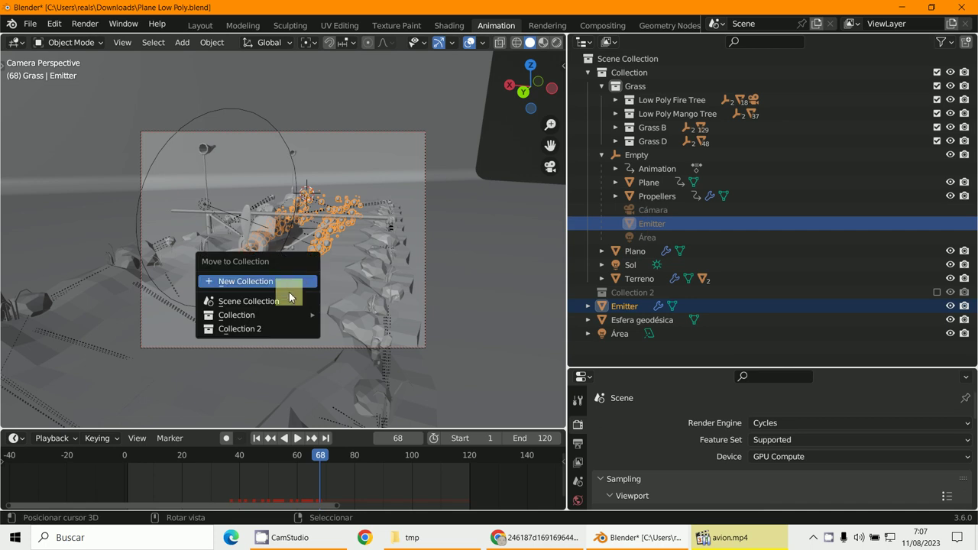
left_click(261, 330)
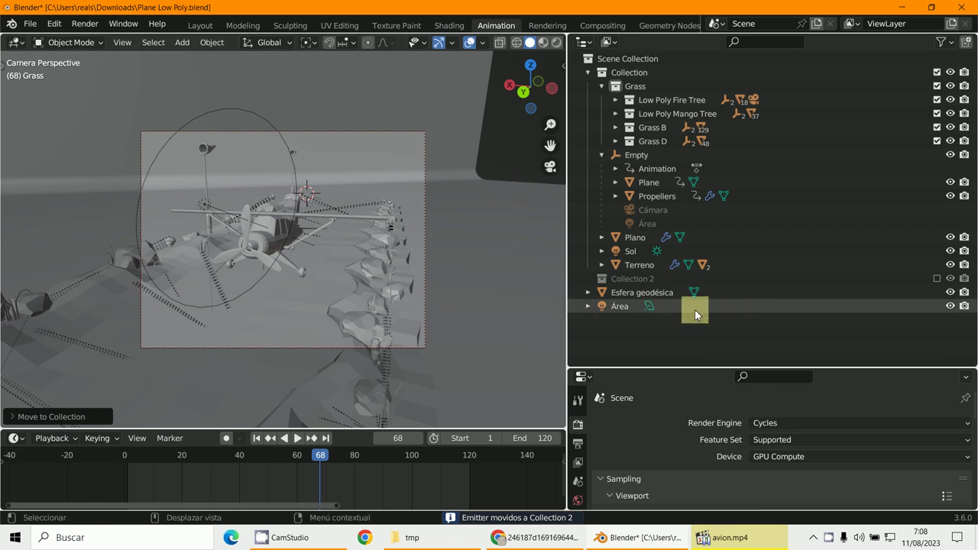
- Move the Área light to Collection 2, and check the collection's contents by including it in the view layer and excluding it again
left_click(281, 133)
left_click(315, 143)
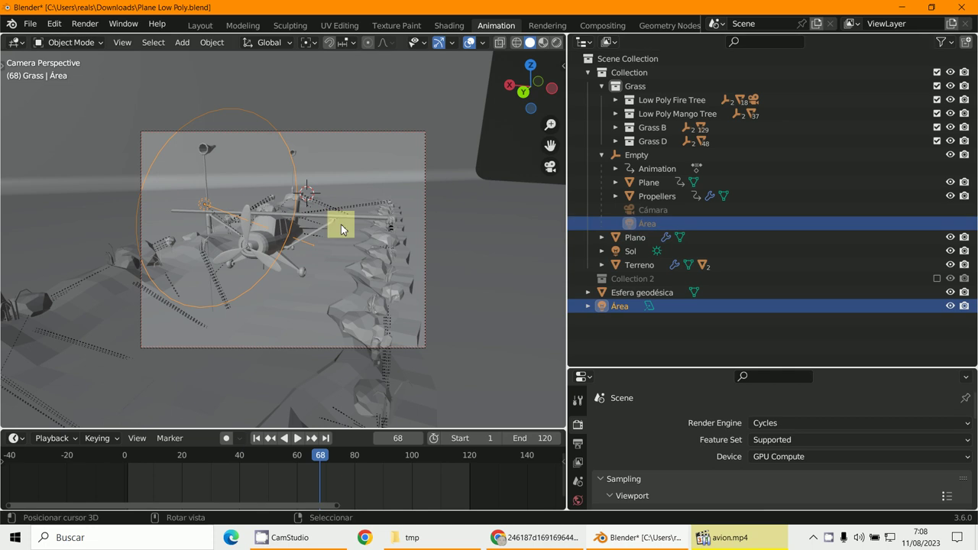
key("m")
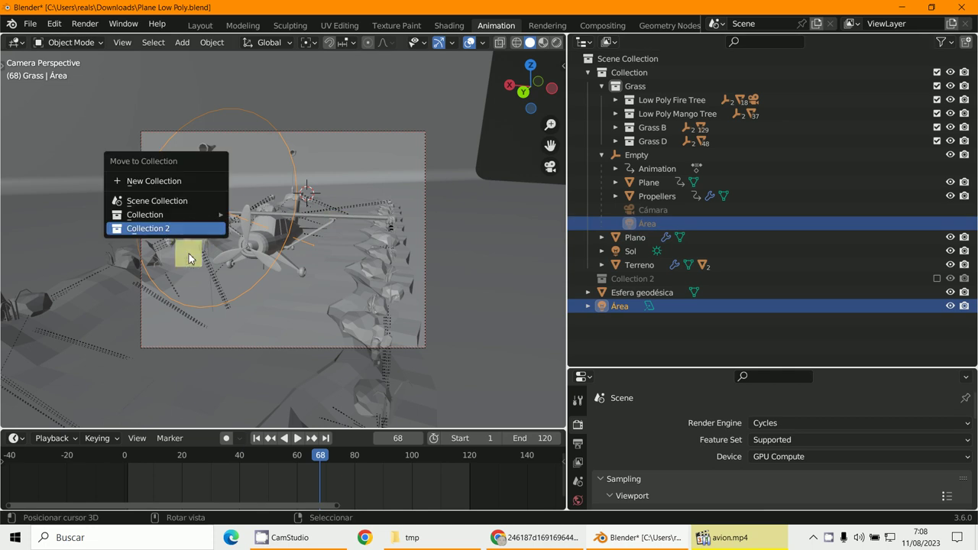
left_click(151, 231)
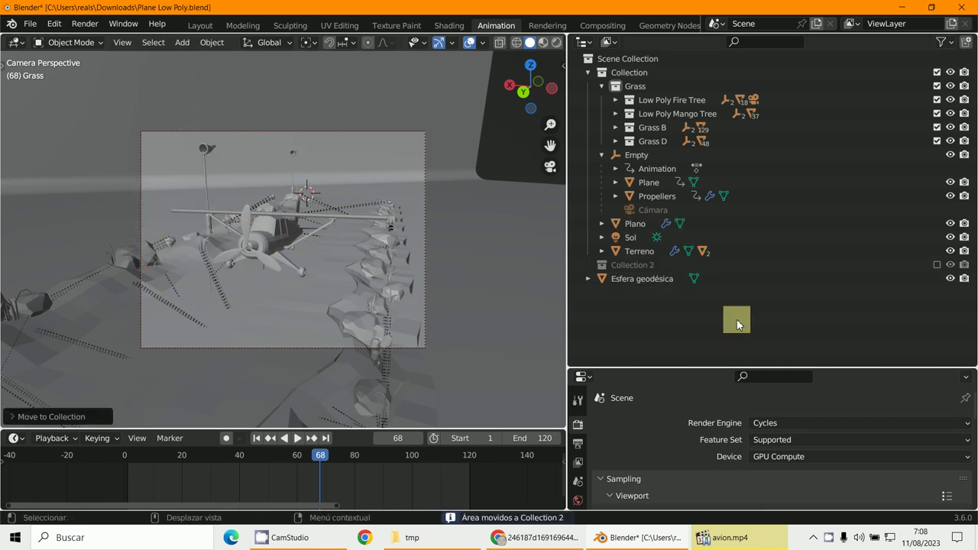
left_click(937, 265)
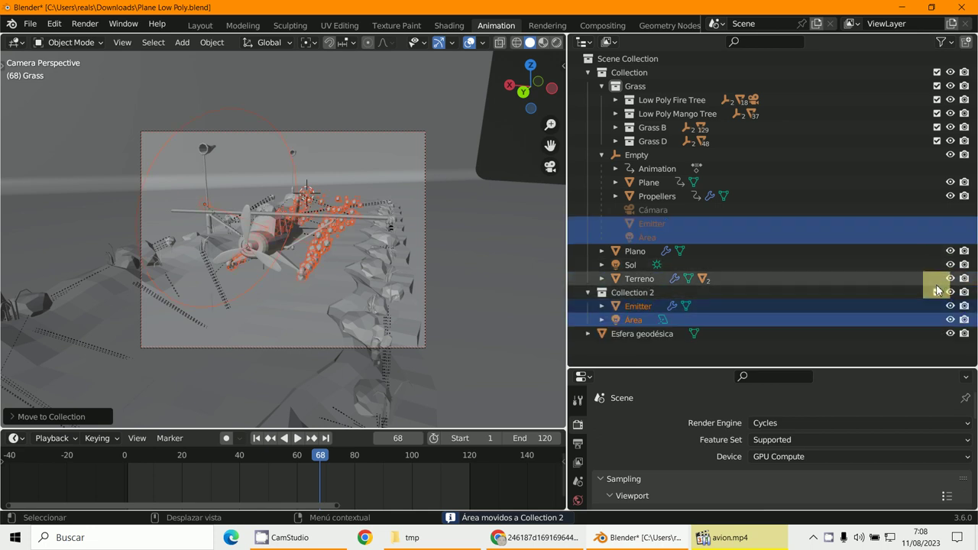
left_click(937, 293)
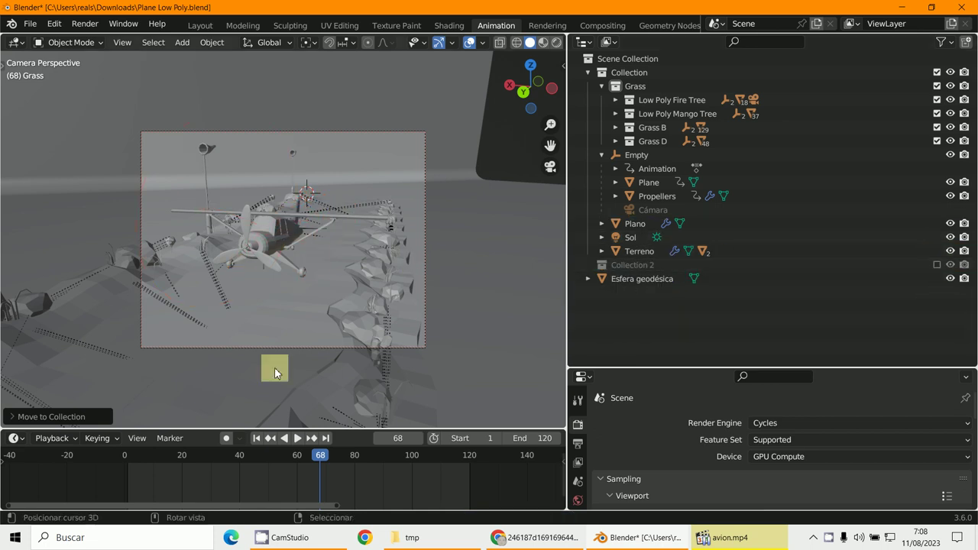
- Play the animation from frame 0 in solid shading to check its playback frame rate, and return to frame 0
left_click(124, 478)
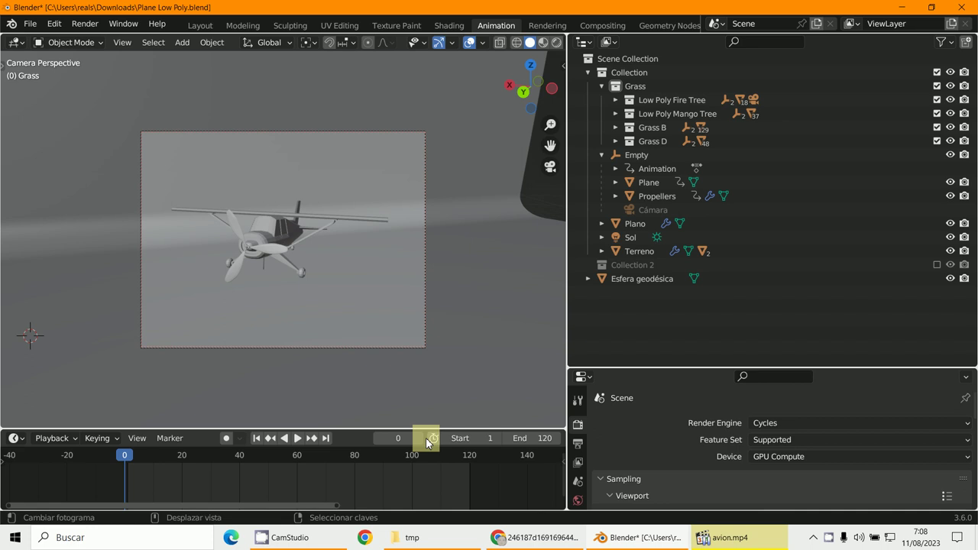
left_click(297, 437)
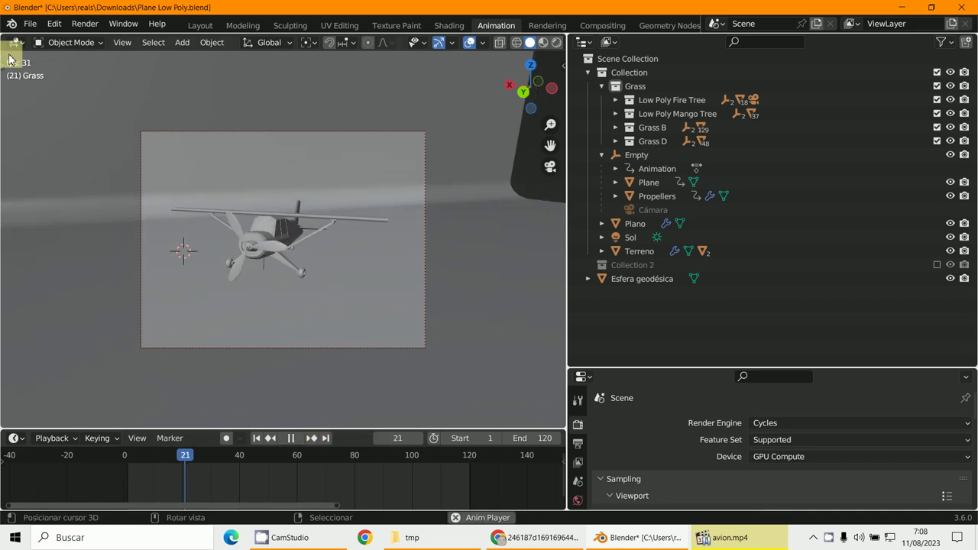
key("Escape")
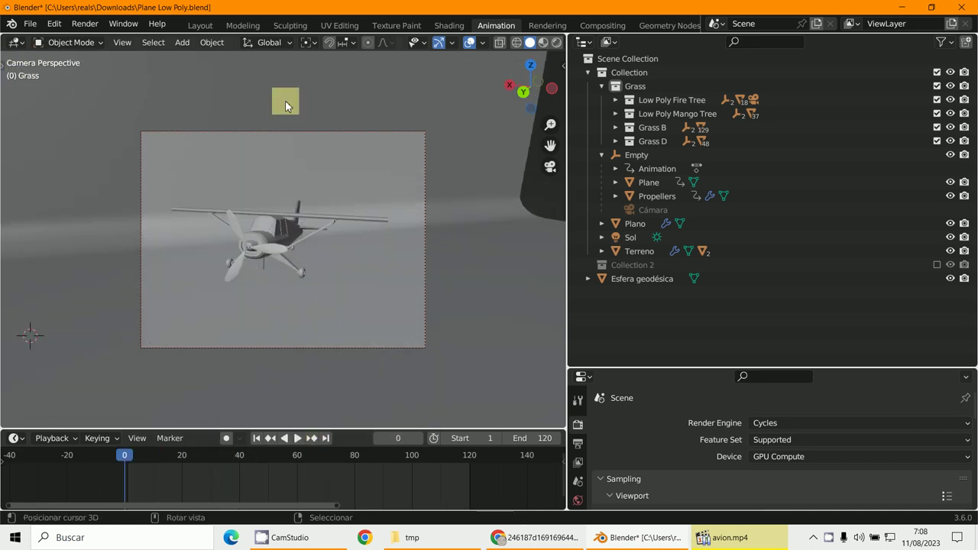
- Switch the viewport to rendered shading and play the animation to check its frame rate, returning to frame 0
left_click(556, 43)
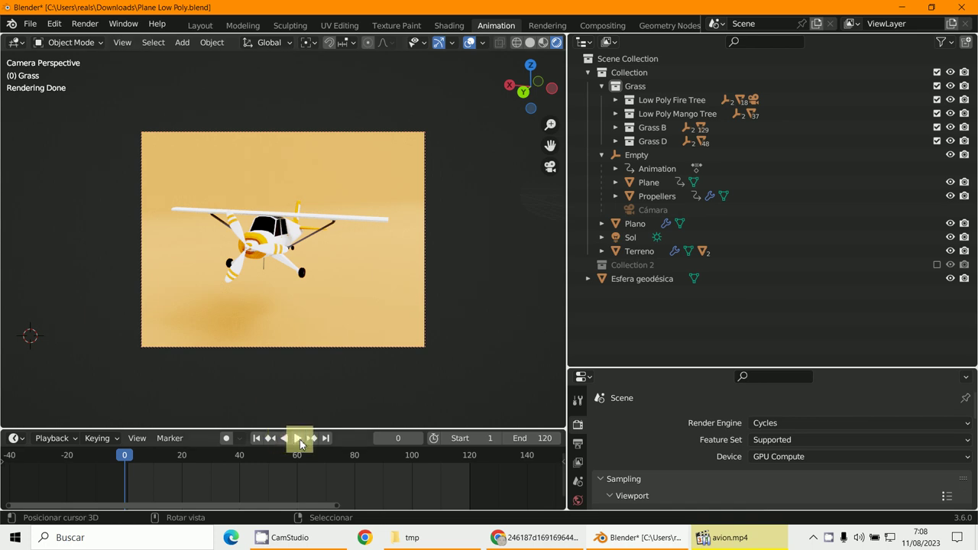
left_click(298, 439)
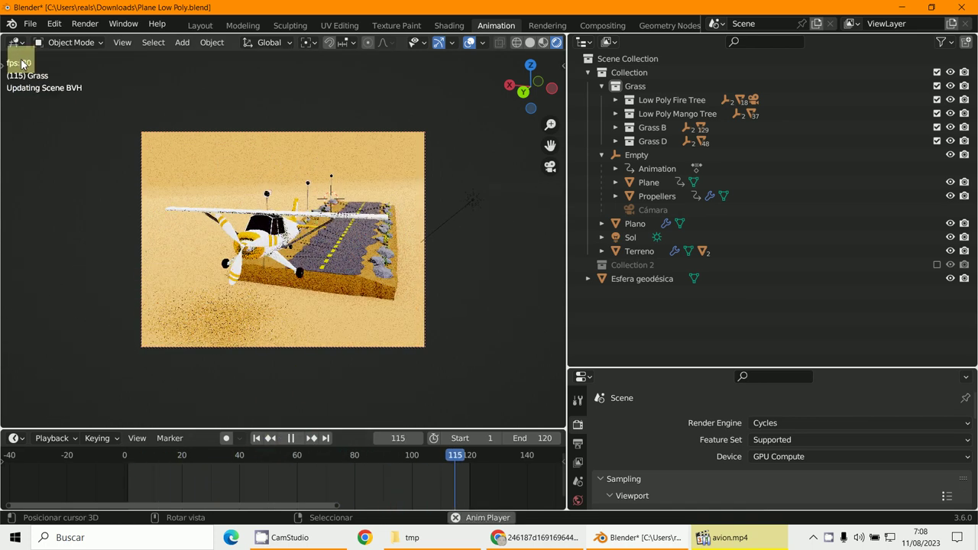
key("Escape")
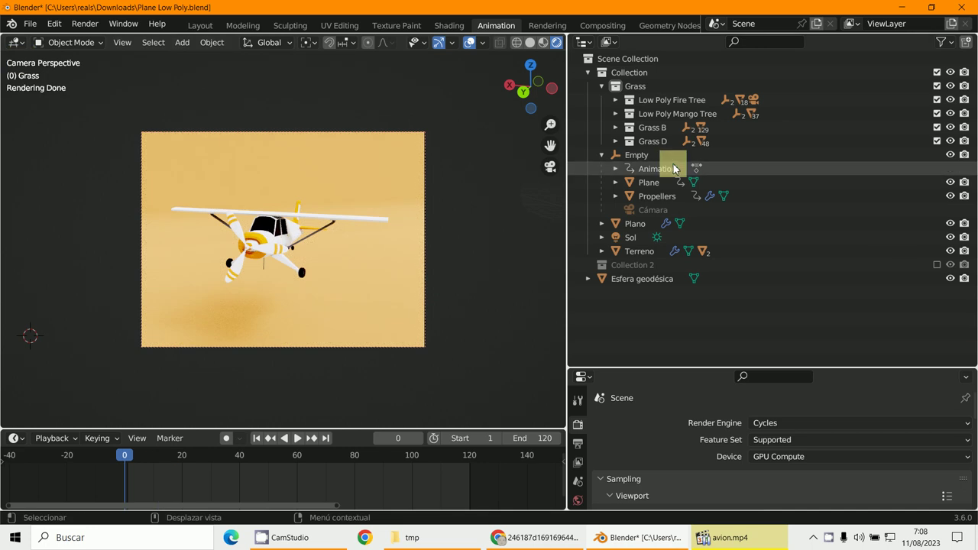
- Move the Sol light to Collection 2 and view the rendered scene at frame 51
left_click(633, 238)
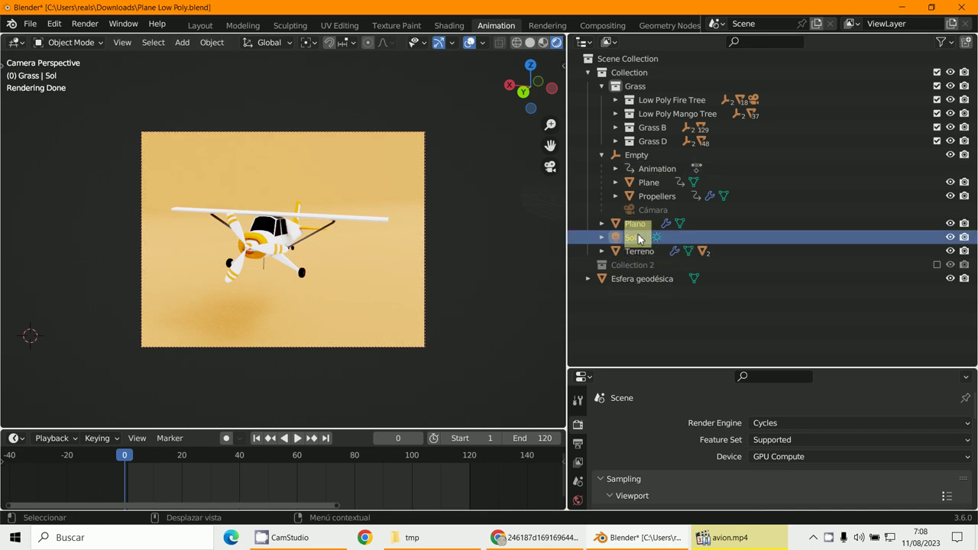
key("m")
left_click(376, 218)
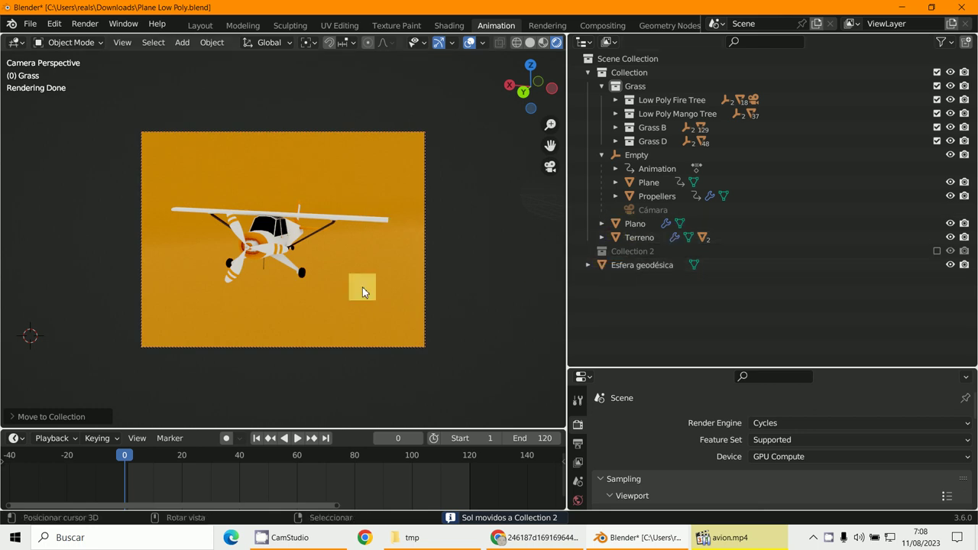
left_click(270, 474)
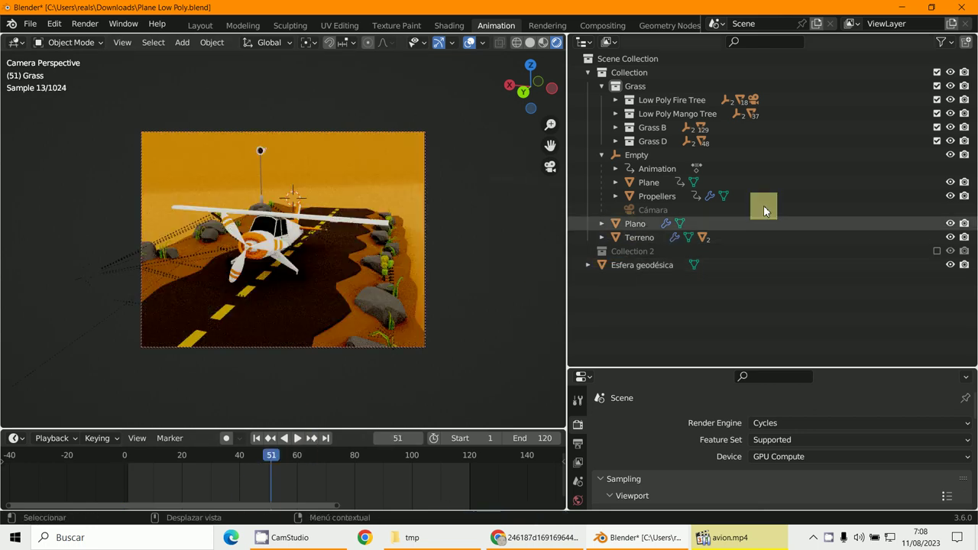
- Change the Outliner area to a Dope Sheet and widen it to about two thirds of the window
left_click(577, 43)
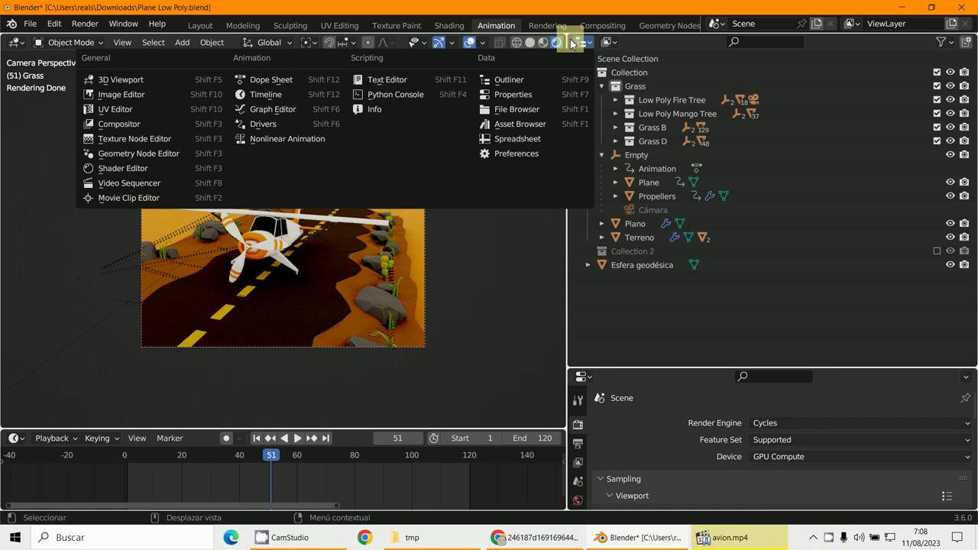
left_click(282, 79)
left_click_drag(562, 198, 348, 205)
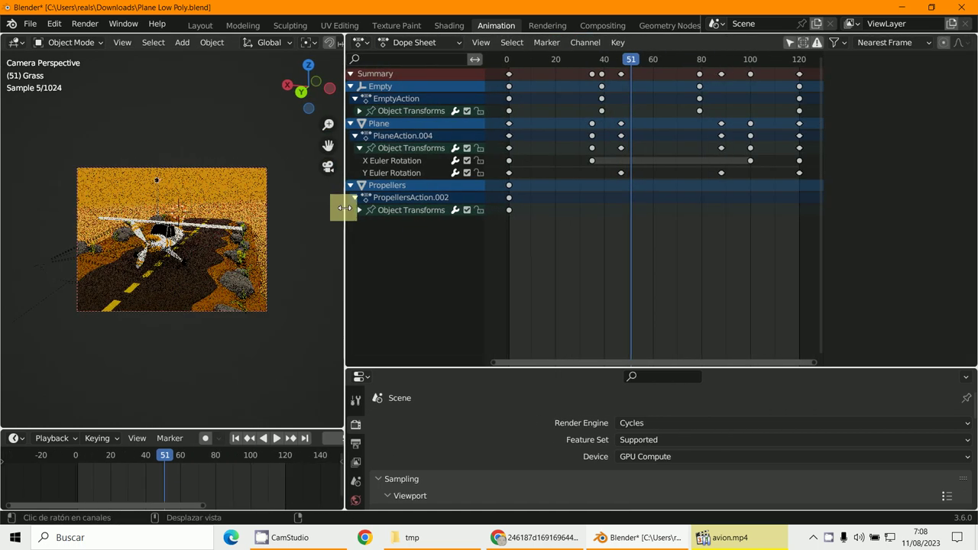
- Examine the EmptyAction and PlaneAction.004 keyframes in the Dope Sheet, collapsing and re-expanding the plane's channels
left_click(397, 101)
key("ctrl+bracketright")
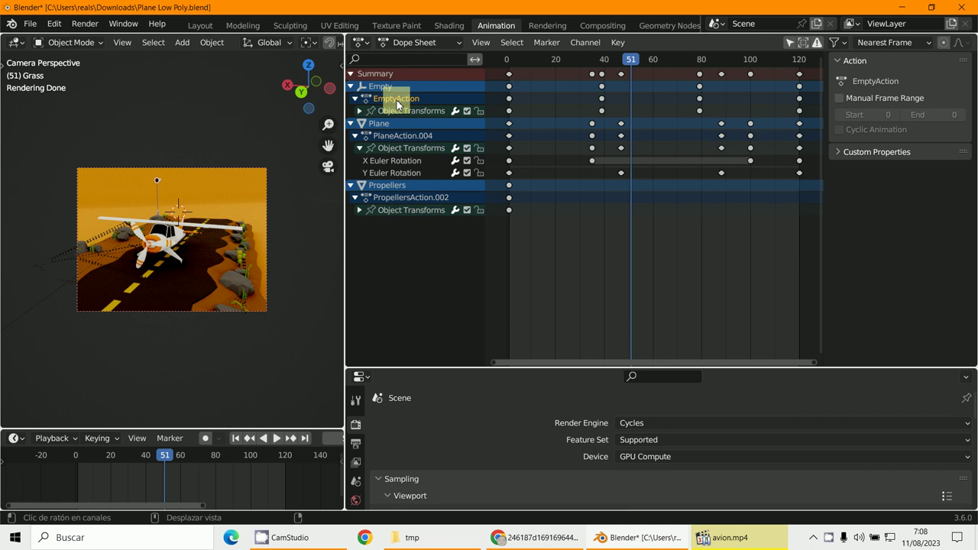
double_click(358, 100)
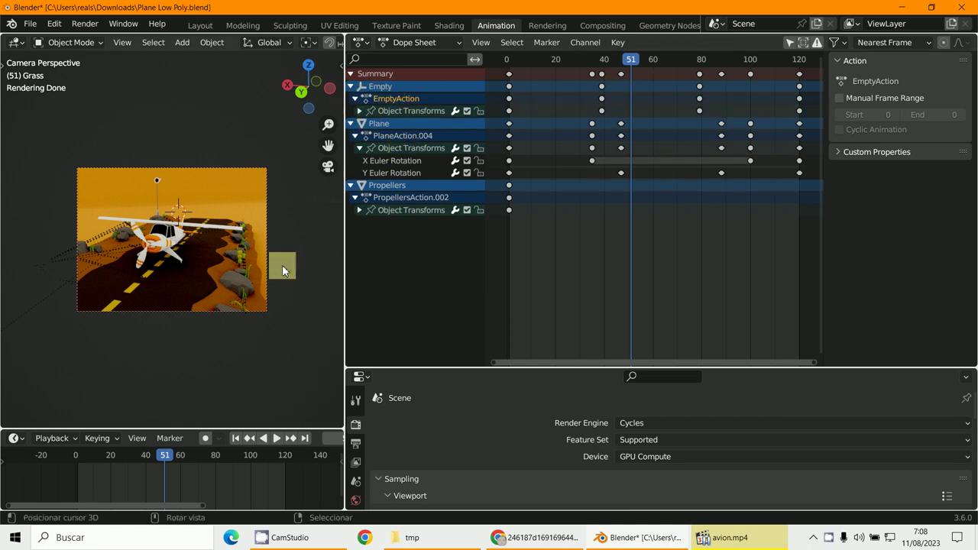
scroll(268, 264, "up", 1)
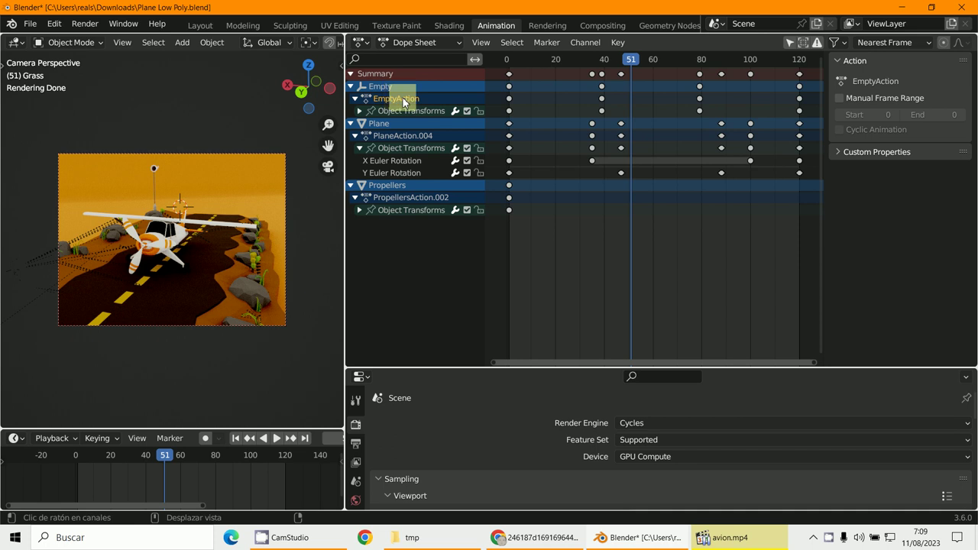
left_click(354, 136)
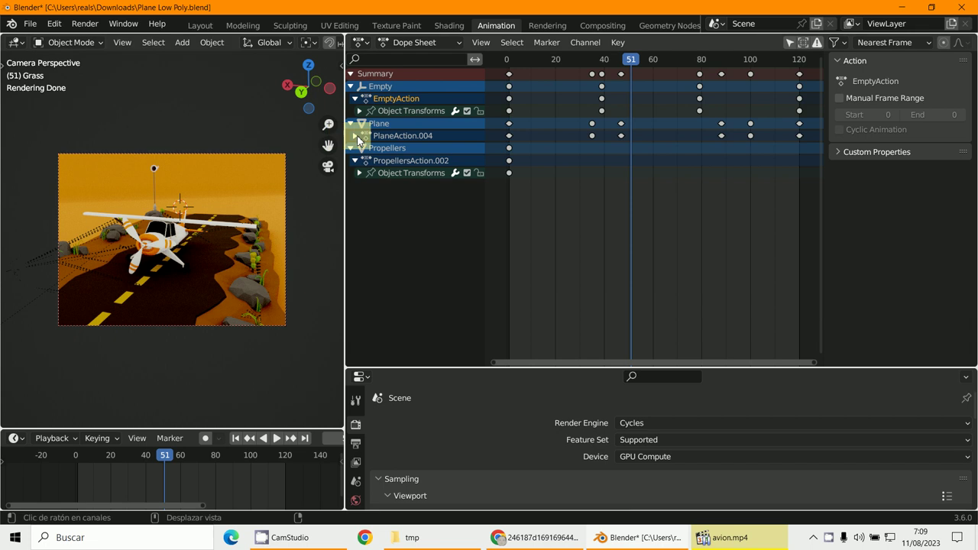
left_click(355, 137)
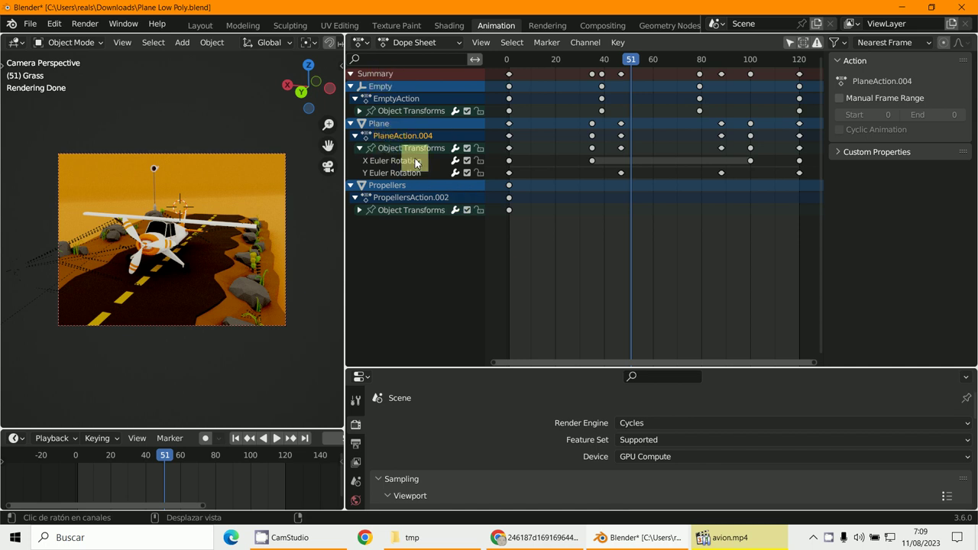
left_click(24, 23)
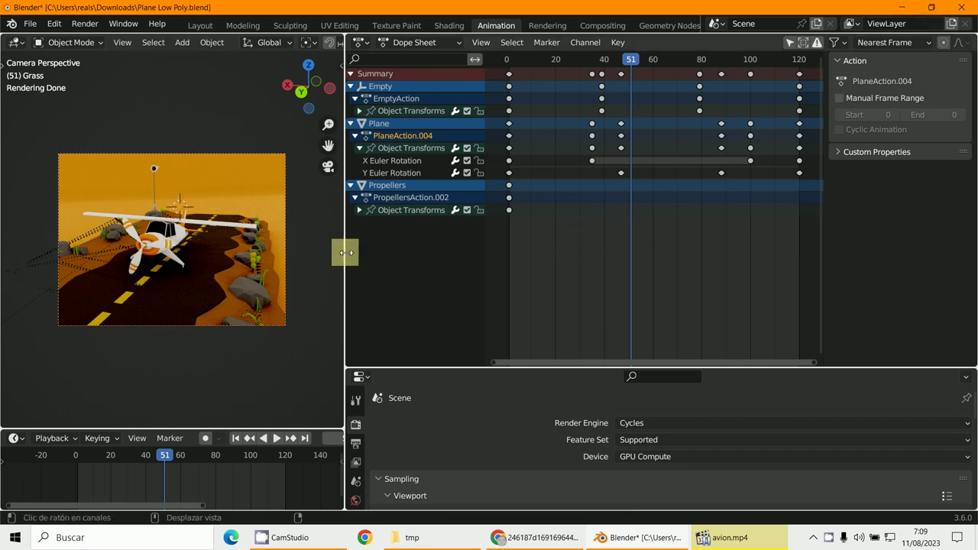
- Resize the 3D viewport, enlarge the Properties editor over the Dope Sheet, and show the output format and frame range settings
left_click_drag(344, 252, 699, 267)
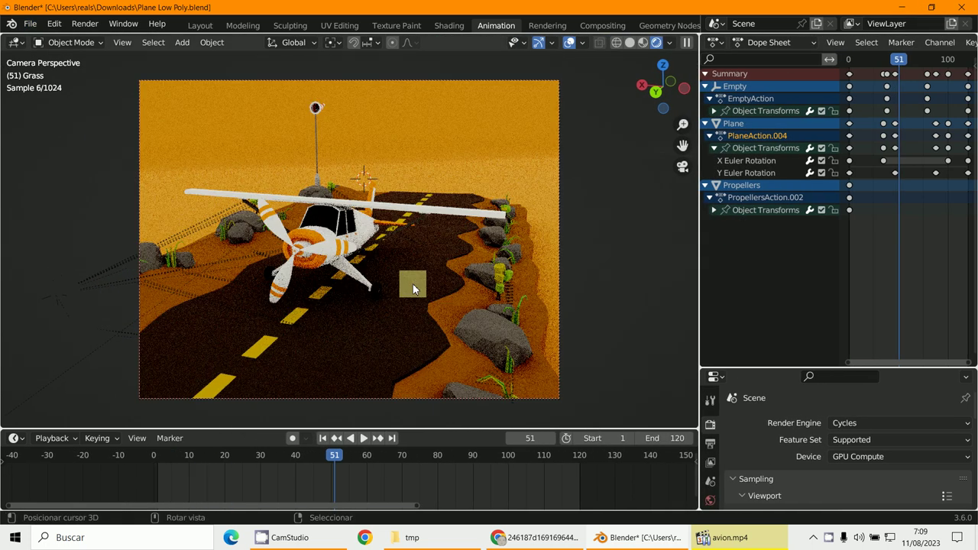
key("Home")
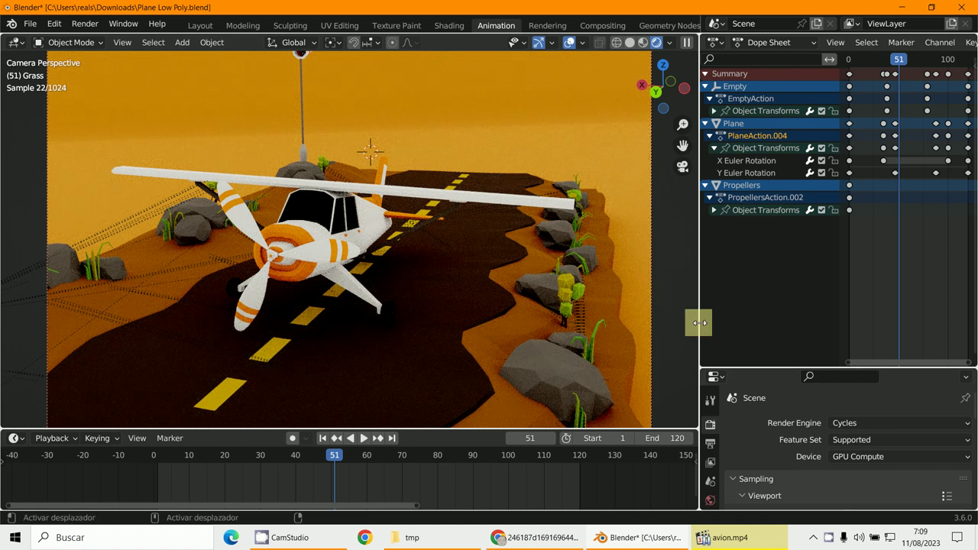
left_click_drag(699, 323, 507, 328)
left_click_drag(579, 367, 662, 114)
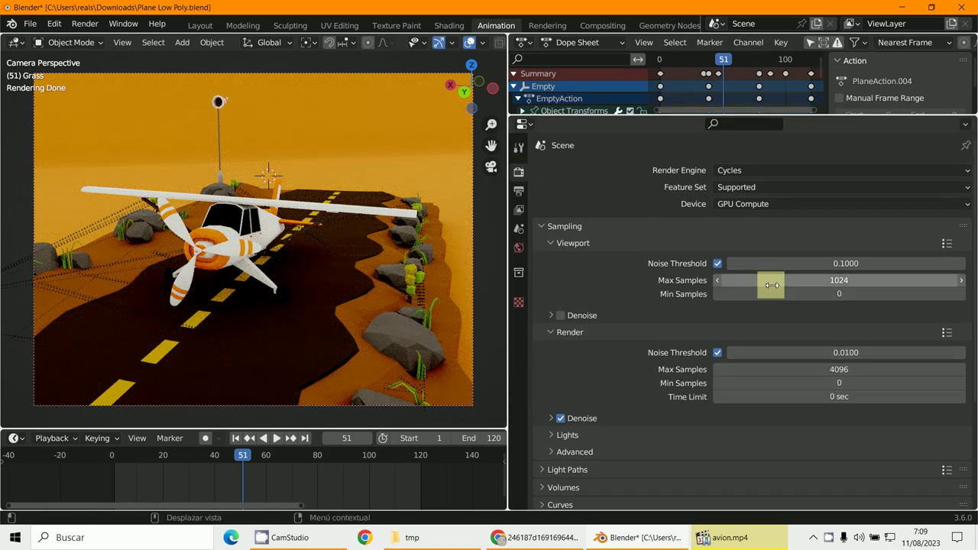
left_click(519, 190)
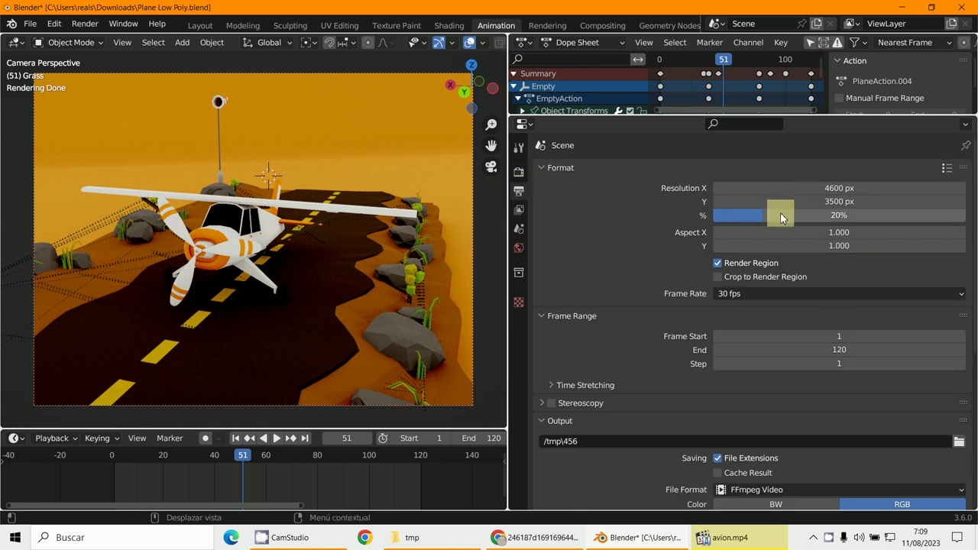
- Look at the tmp folder and the rendered avion.mp4 video, and minimize both windows to return to Blender
left_click(447, 545)
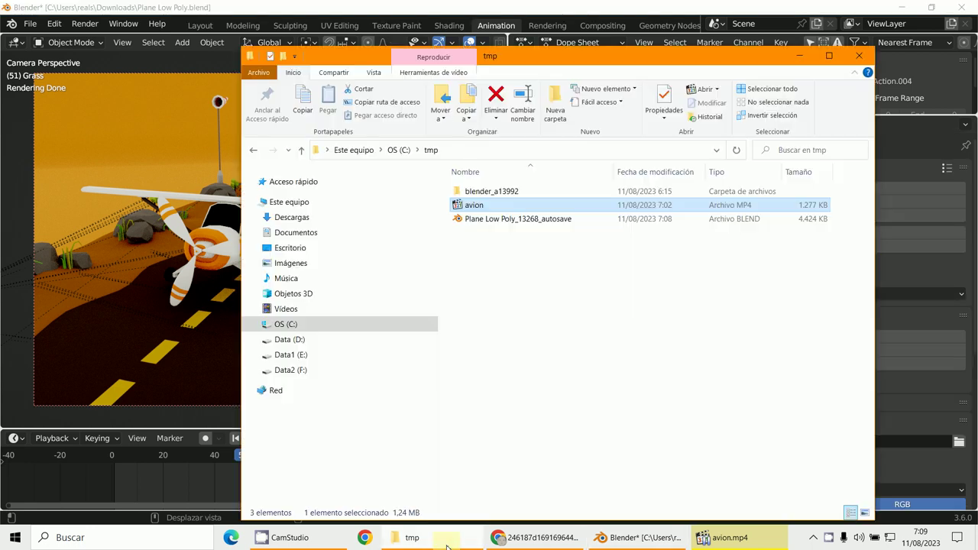
left_click(741, 545)
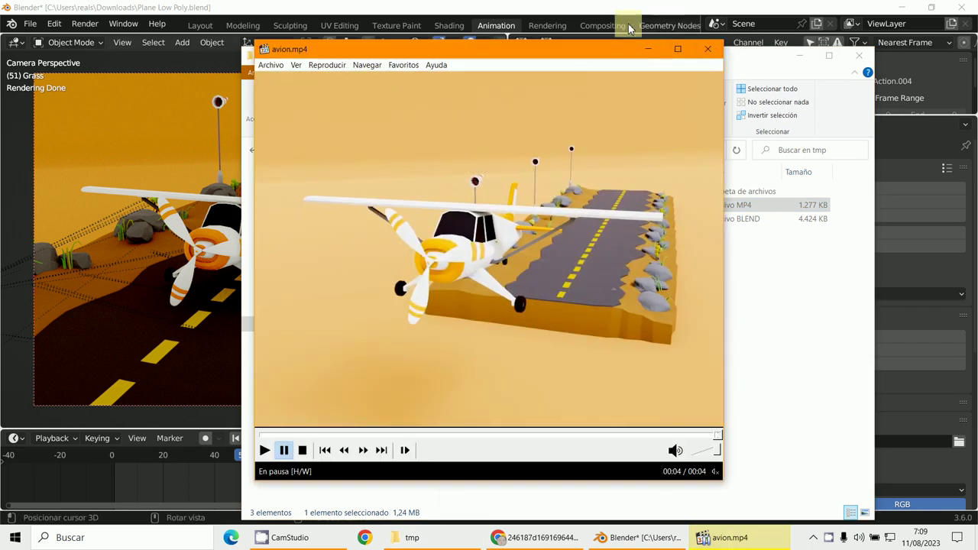
left_click(648, 49)
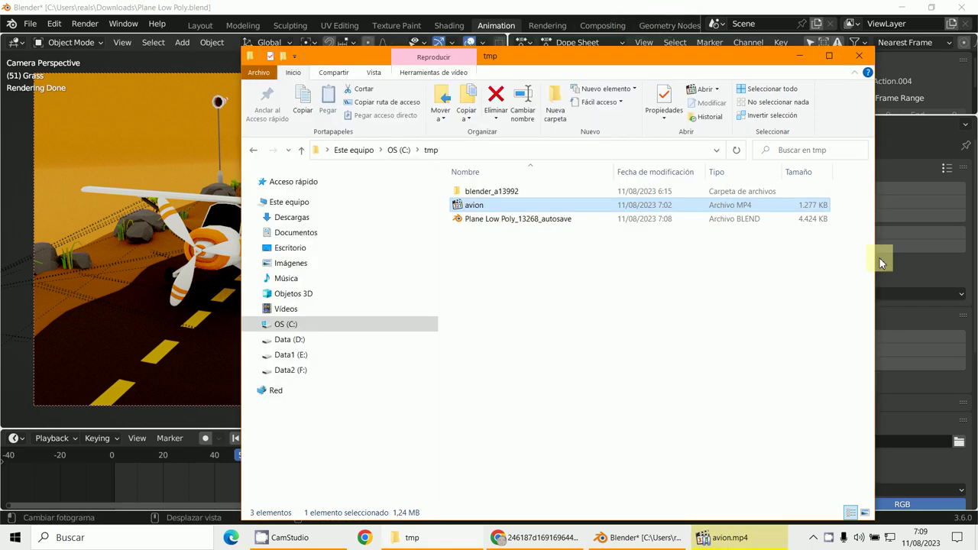
left_click(803, 55)
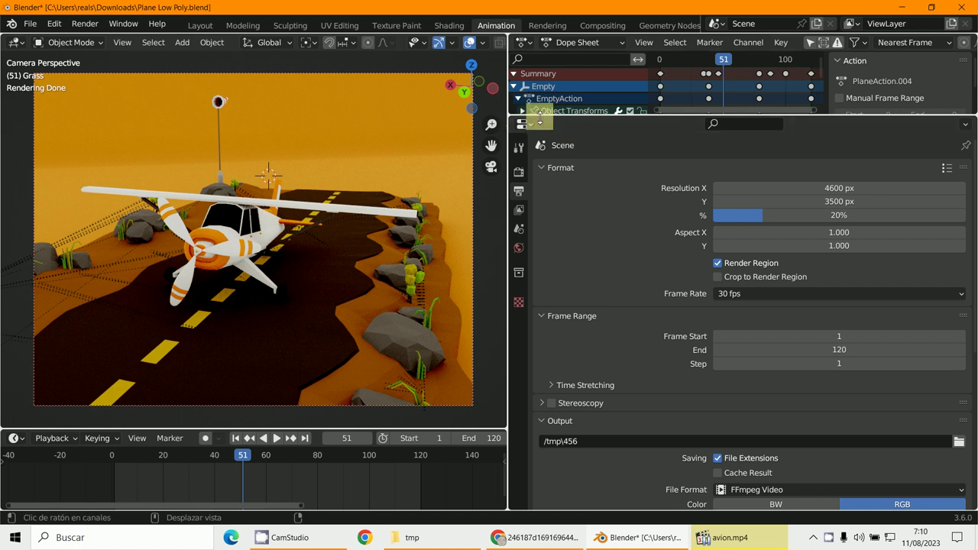
- Make the Dope Sheet taller again and zoom out until the whole camera frame fits in the 3D viewport
left_click_drag(540, 116, 579, 360)
middle_click_drag(308, 289, 239, 240)
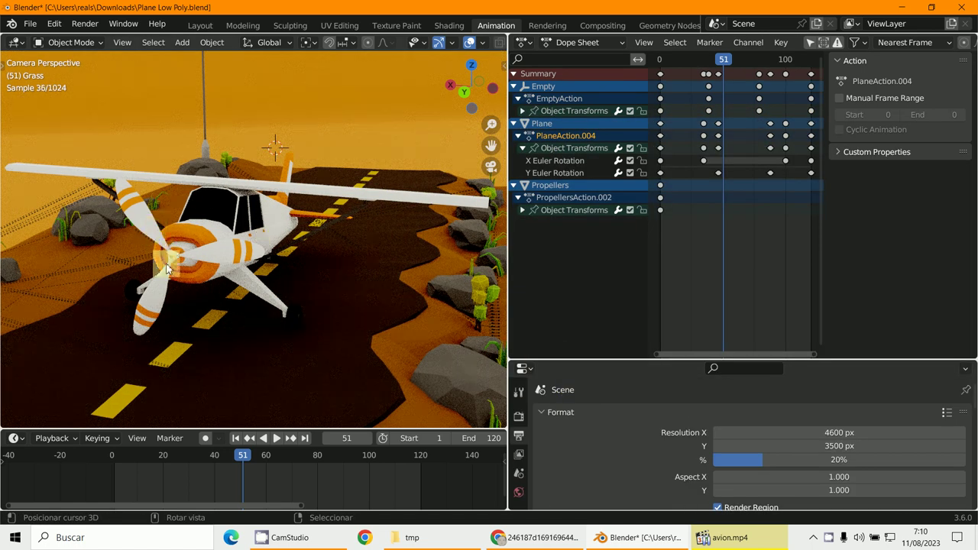
scroll(255, 228, "down", 1)
scroll(260, 214, "down", 4)
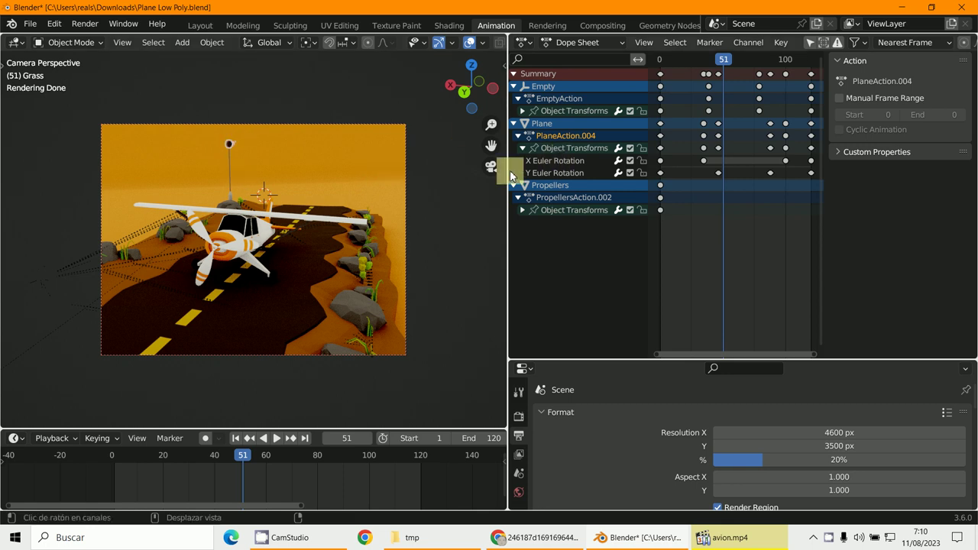
- Widen the 3D viewport and view the scene in solid shading from the right and from the front
left_click_drag(510, 171, 818, 157)
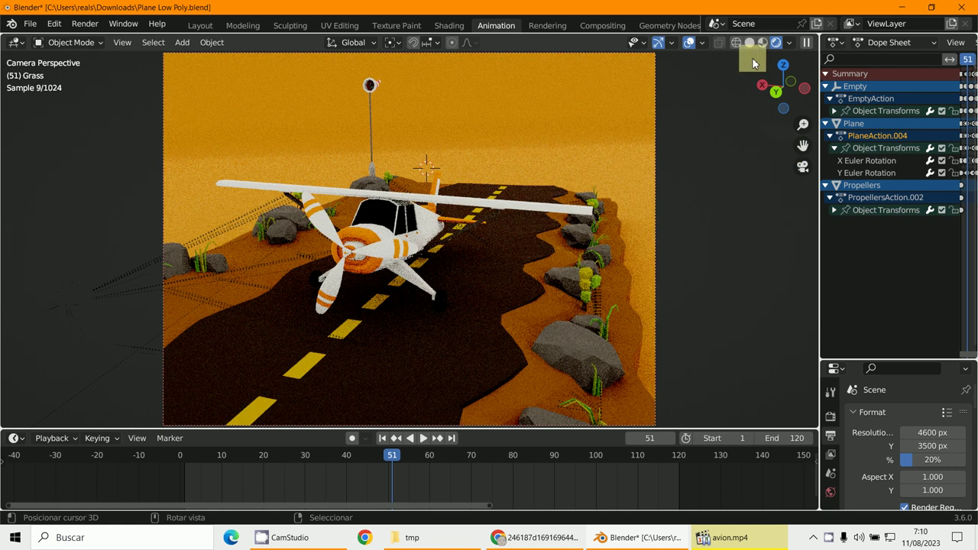
left_click(752, 43)
key("KP_3")
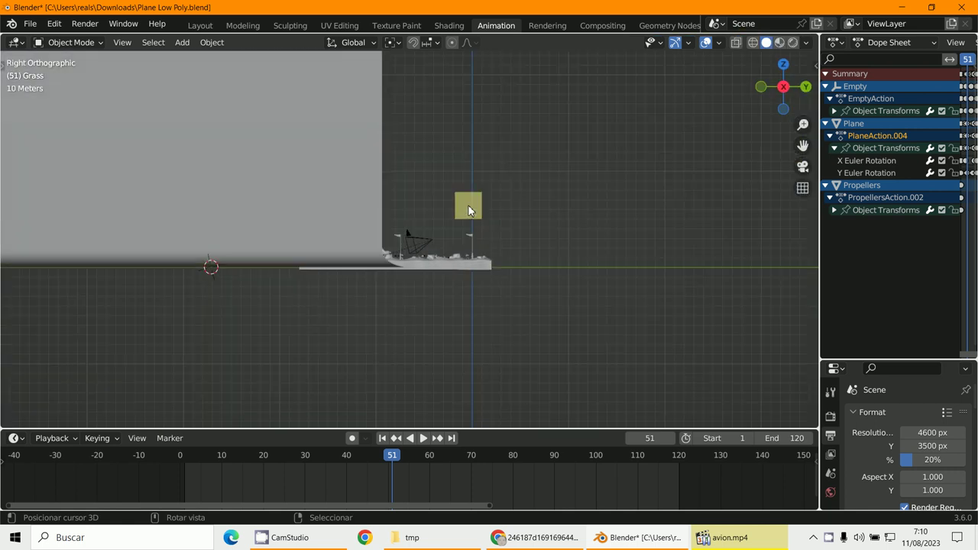
scroll(488, 275, "down", 3)
key("KP_1")
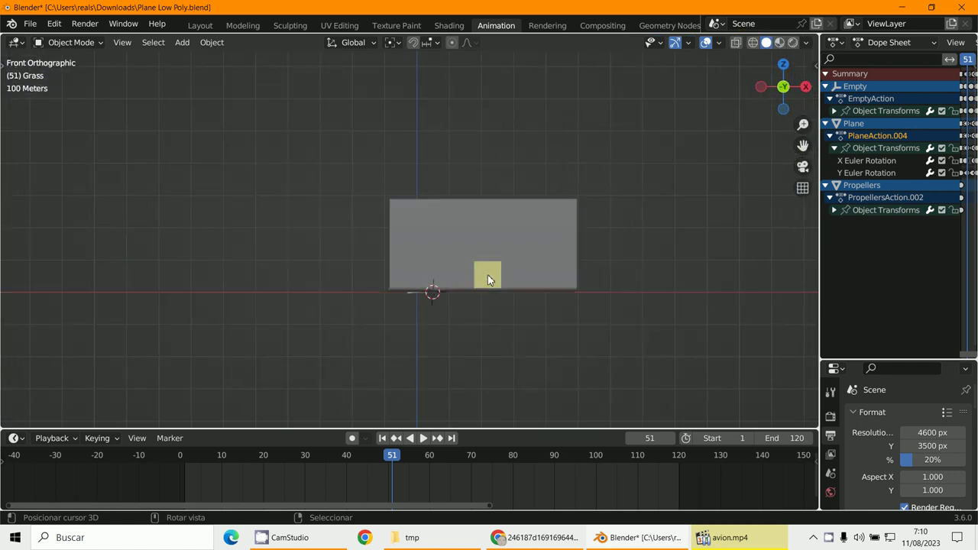
- Hide the large Plano box that covers the whole scene in the front view
scroll(480, 277, "up", 5)
left_click(504, 210)
key("h")
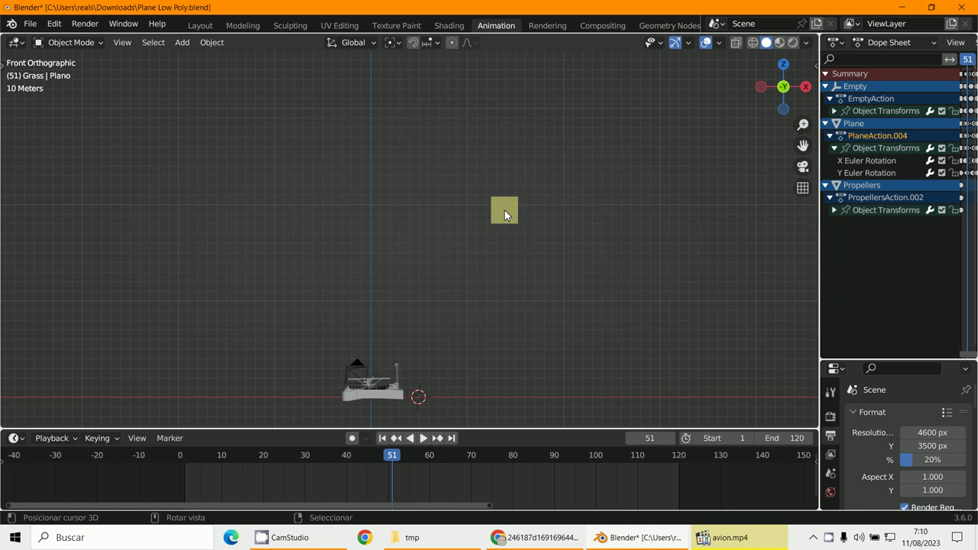
- Place the 3D cursor at the windsock's mouth in the left view and add a Single Bone armature there
middle_click_drag(474, 298, 489, 145, "shift")
scroll(489, 145, "up", 5)
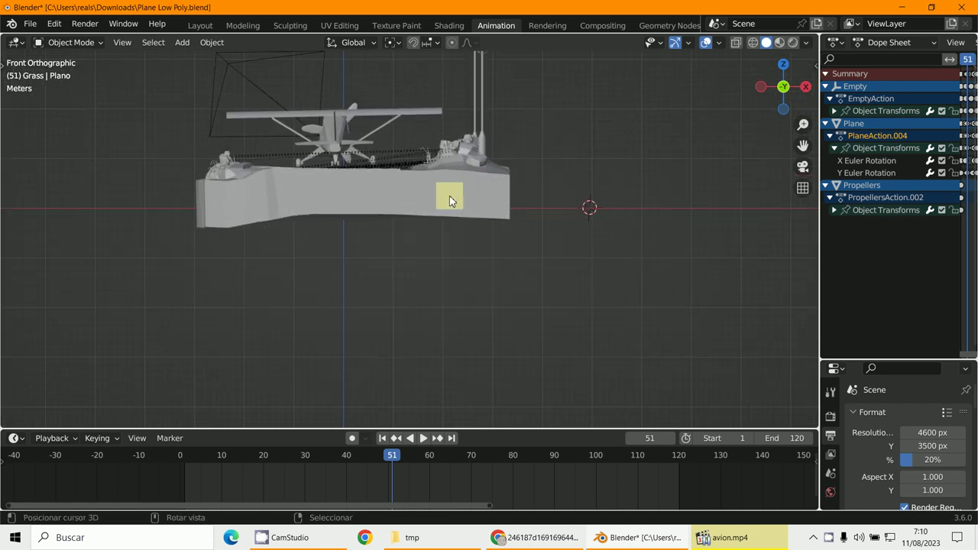
key("KP_3")
middle_click_drag(450, 196, 406, 206, "shift")
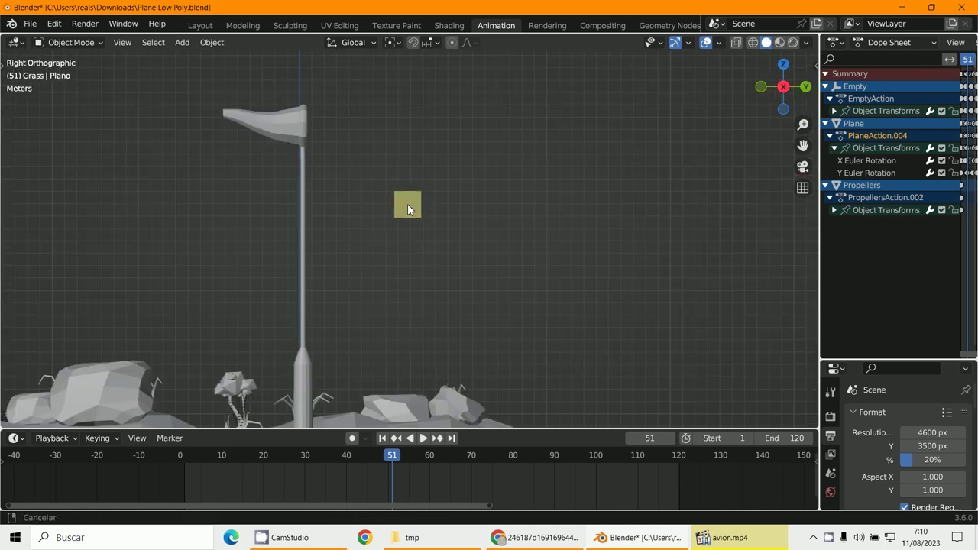
key("ctrl+KP_3")
scroll(393, 211, "down", 2)
scroll(319, 256, "up", 2)
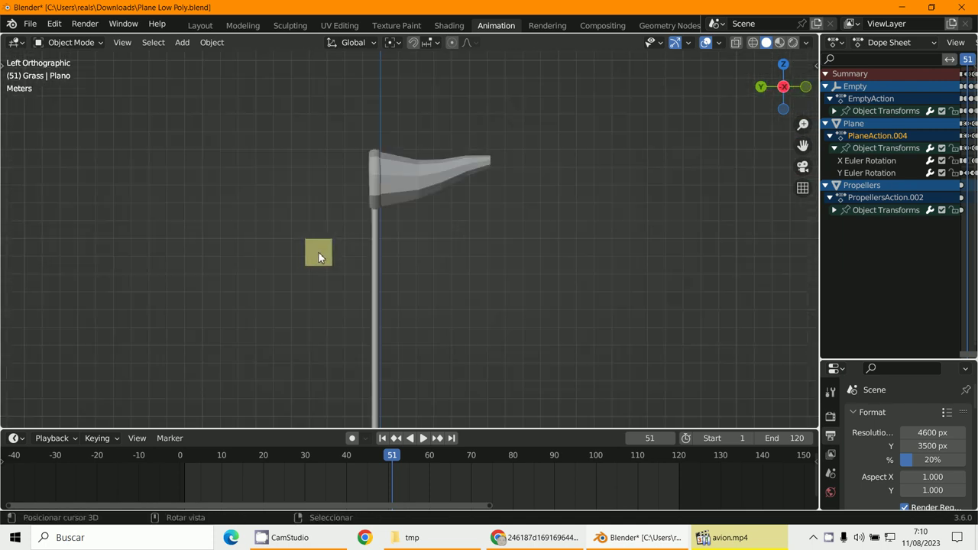
middle_click_drag(318, 255, 371, 243, "shift")
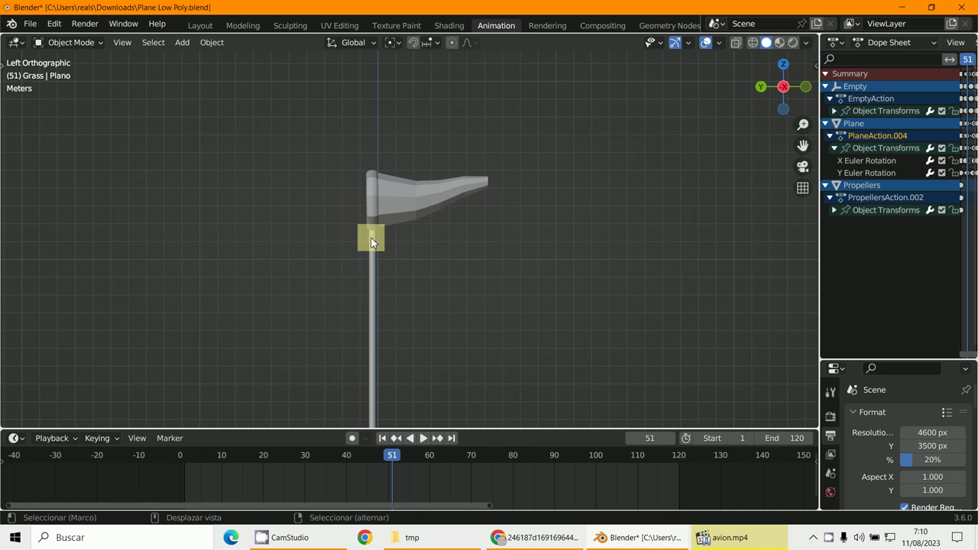
left_click(180, 44)
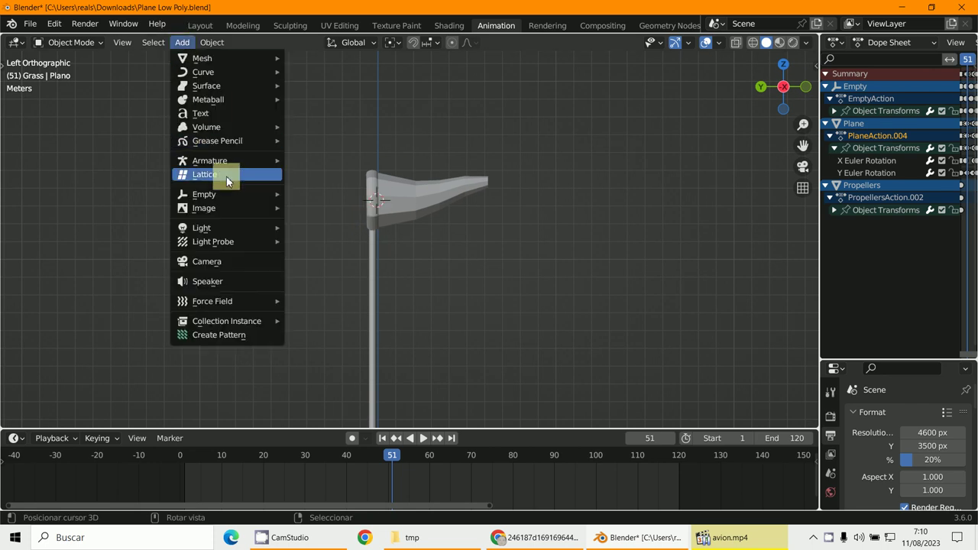
mouse_move(221, 160)
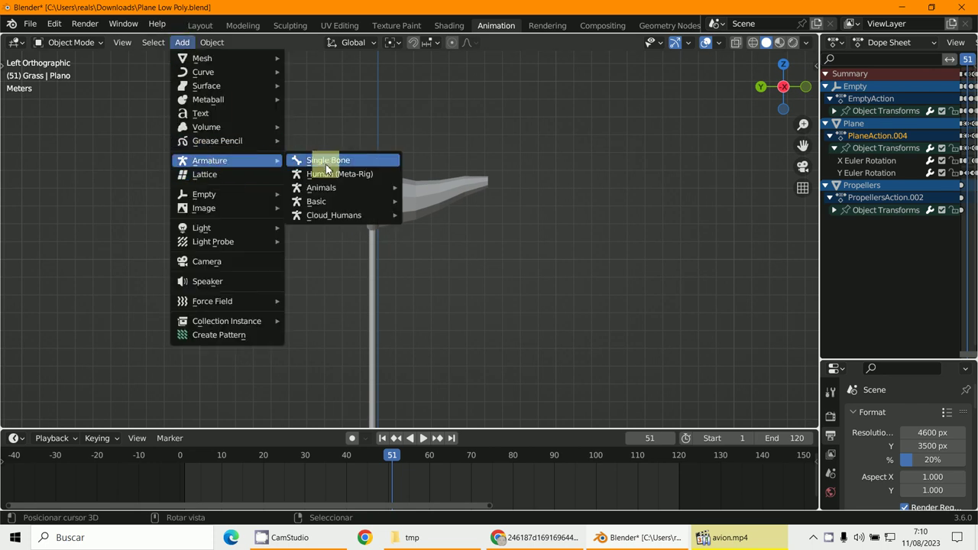
left_click(326, 166)
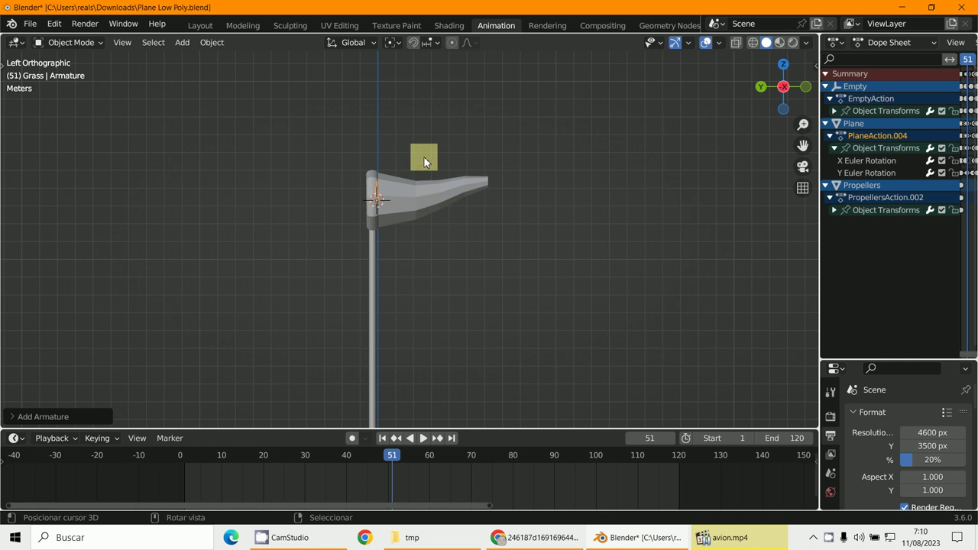
- Rotate the bone to horizontal and scale it up to reach the windsock's tip
key("r")
left_click(459, 291)
key("s")
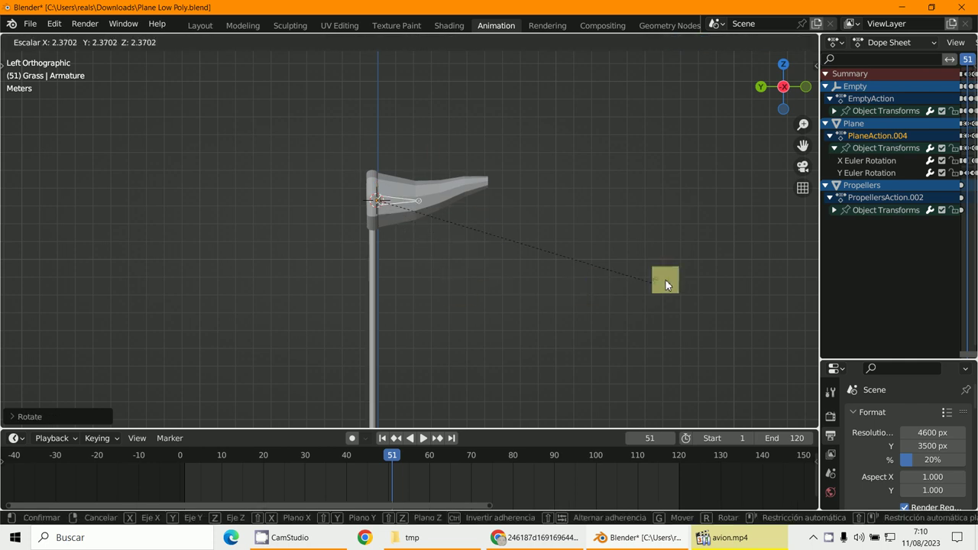
left_click(177, 192)
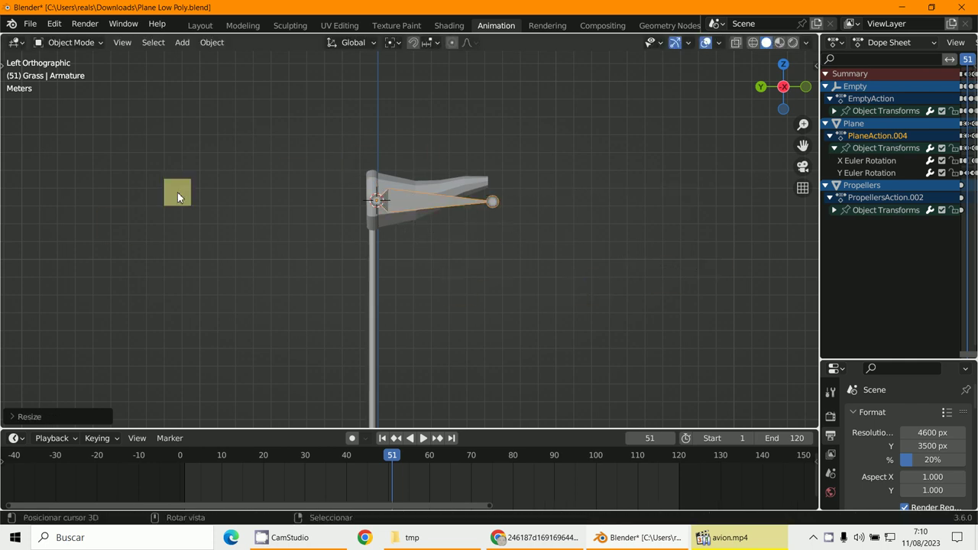
- Enter Edit Mode on the armature and subdivide the bone into a chain of four bones
left_click(67, 42)
left_click(65, 73)
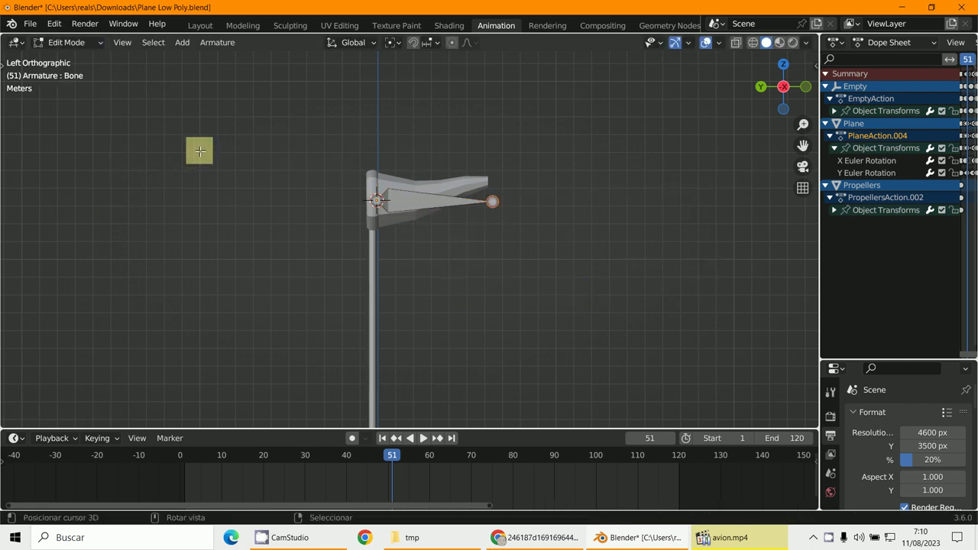
right_click(440, 203)
left_click(440, 204)
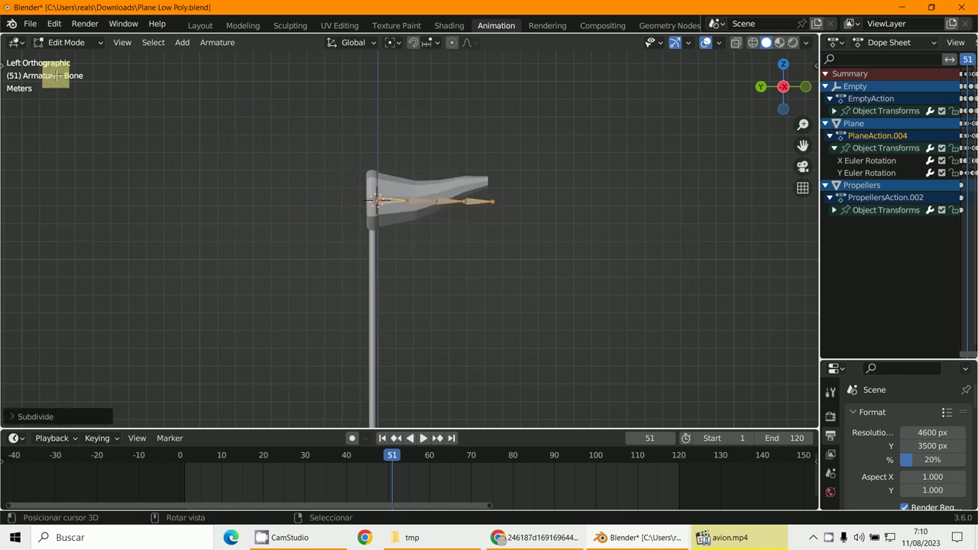
- Move the whole bone chain in the left view about 0.29 m in Y and 0.31 m in Z, starting at the pole
key("KP_1")
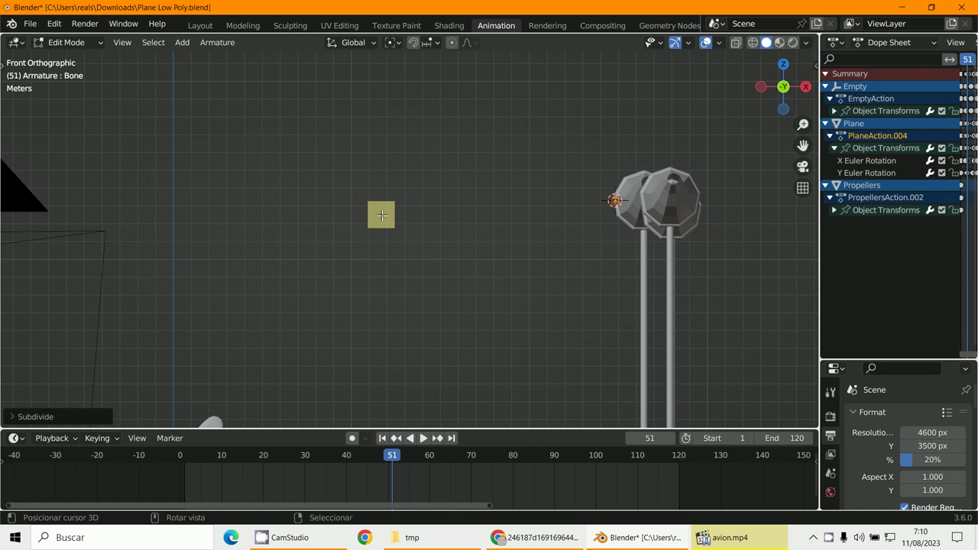
key("KP_3")
middle_click_drag(382, 215, 315, 272)
key("ctrl+KP_3")
scroll(313, 271, "up", 3)
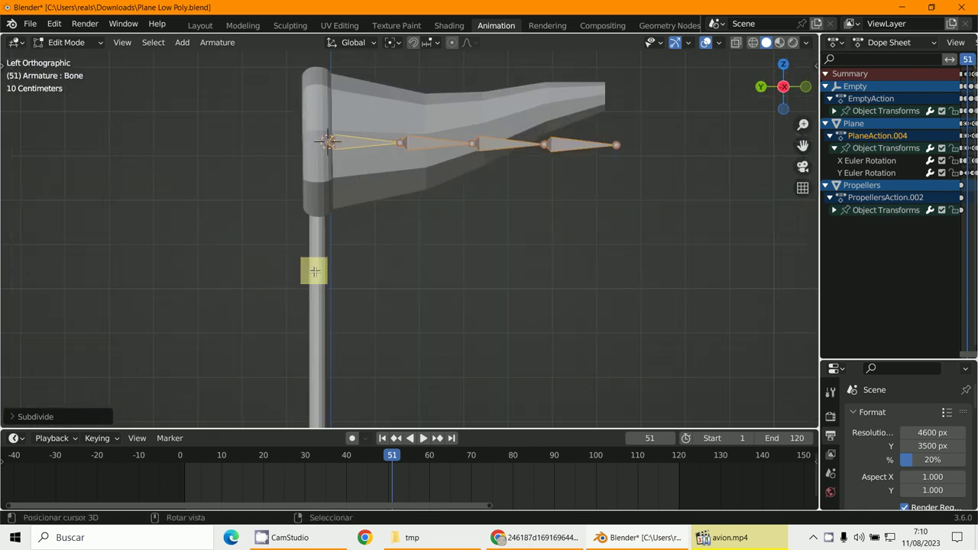
key("g")
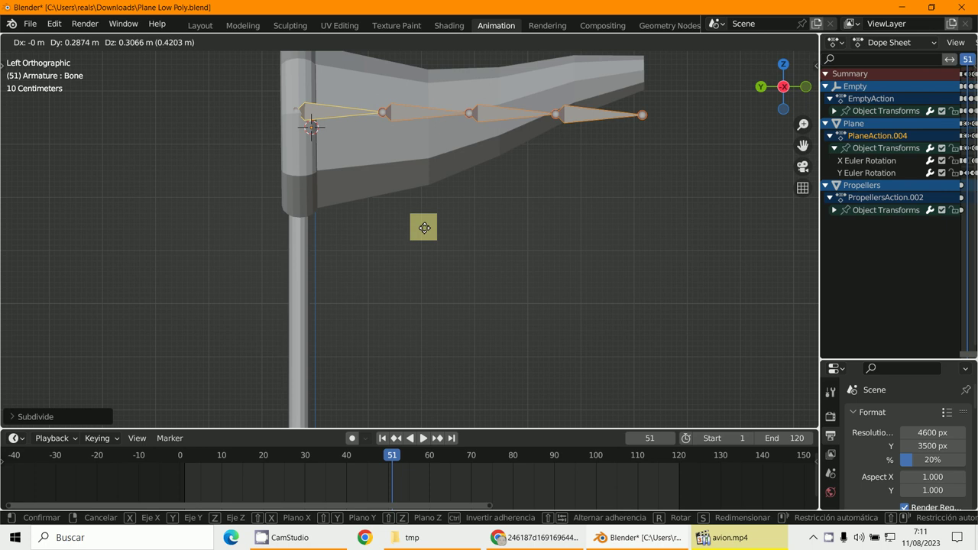
left_click(424, 227)
- Rotate the last bone, Bone.003, upward and move it so that it follows the windsock's tip
left_click(625, 114)
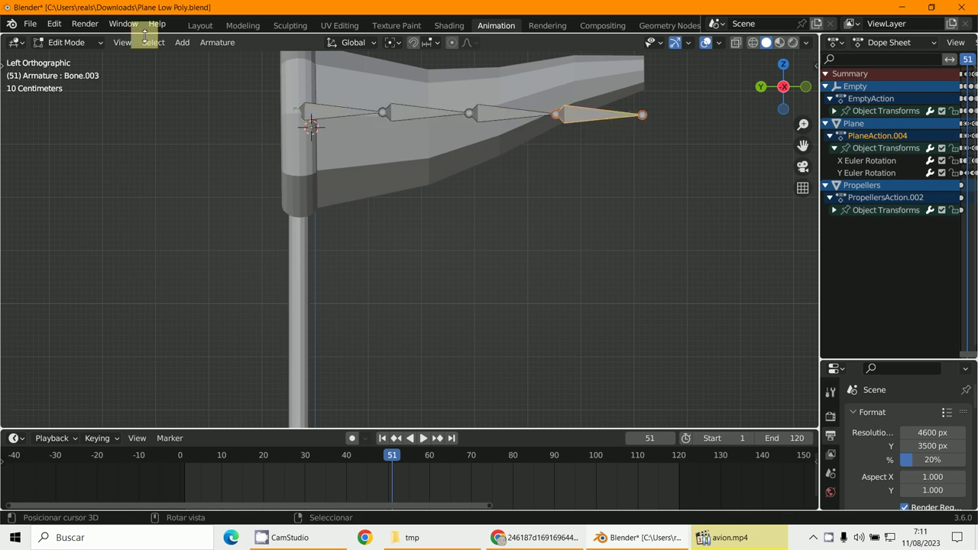
left_click(66, 42)
left_click(67, 72)
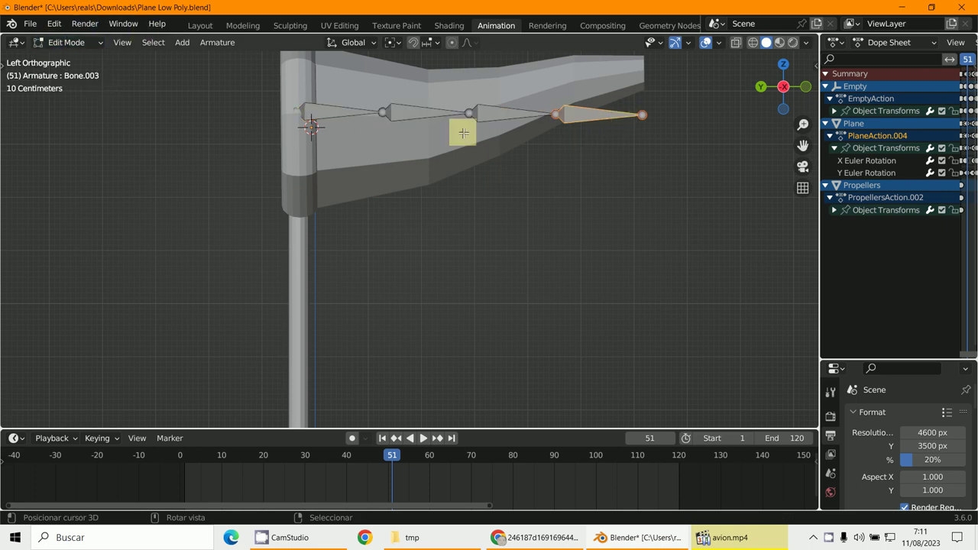
key("r")
left_click(611, 131)
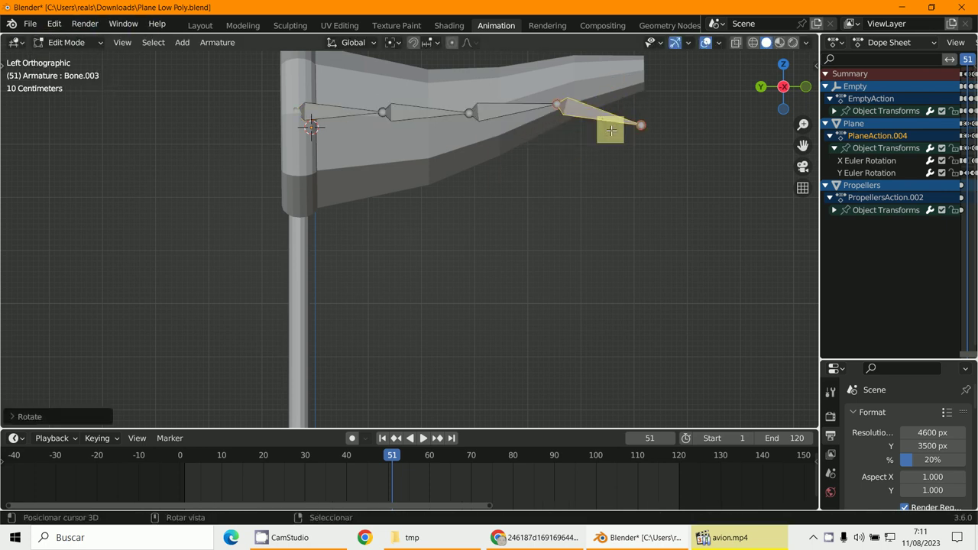
key("r")
left_click(651, 100)
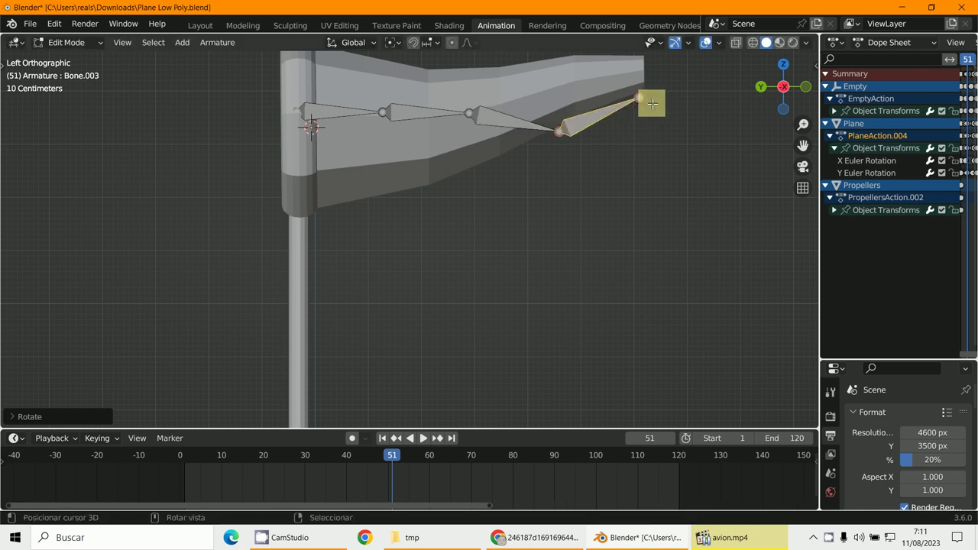
key("g")
left_click(631, 65)
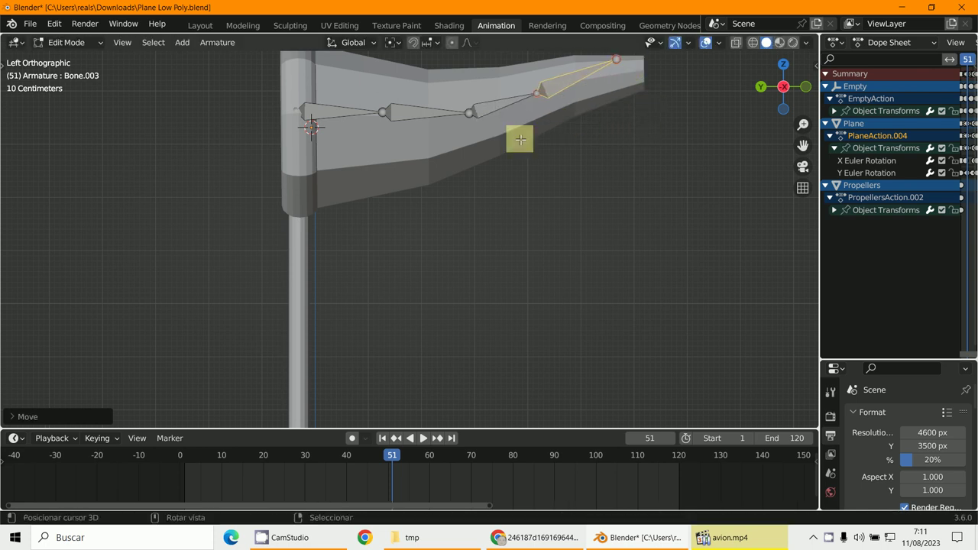
- In Object Mode, parent the Faro windsock mesh to the armature with automatic weights
left_click(66, 42)
left_click(68, 58)
left_click(373, 164)
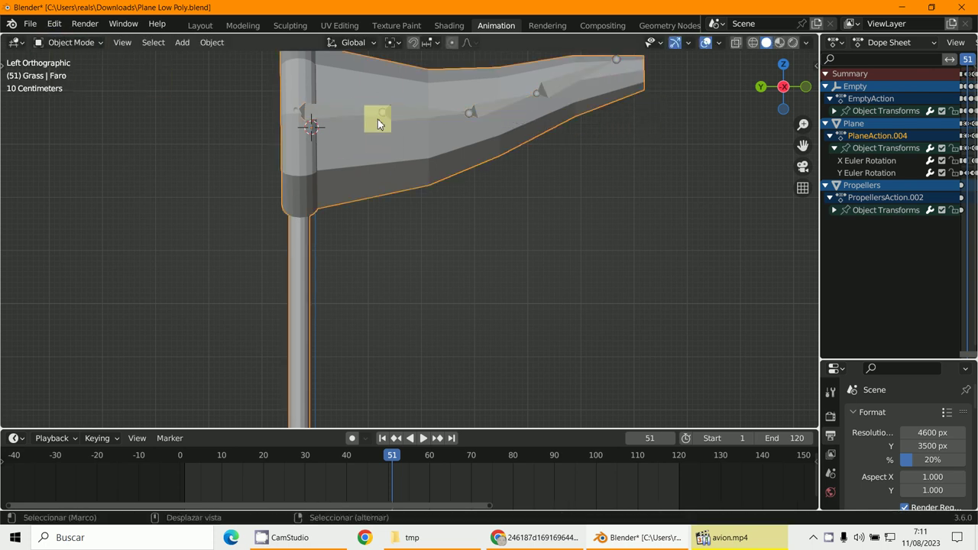
left_click(364, 116)
scroll(364, 116, "down", 2)
middle_click_drag(362, 110, 407, 155)
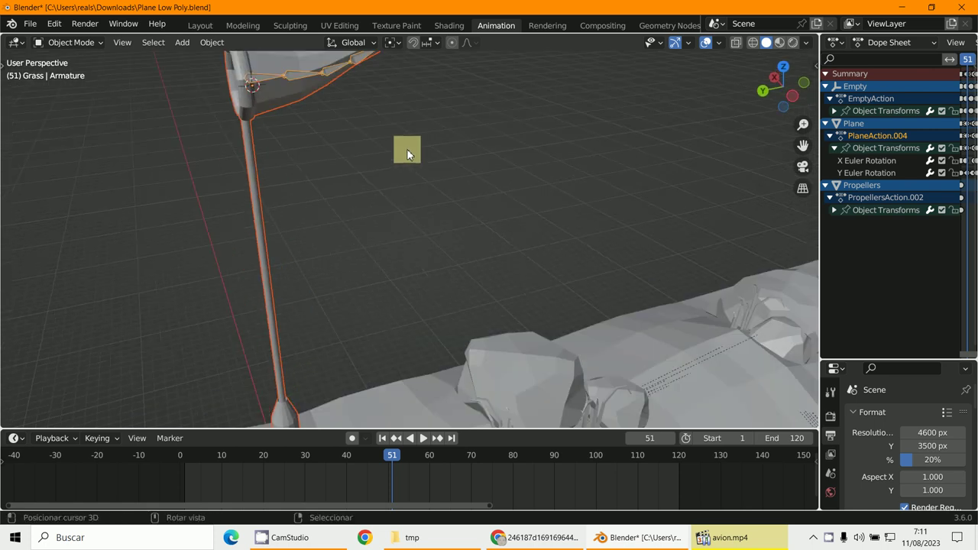
key("ctrl+p")
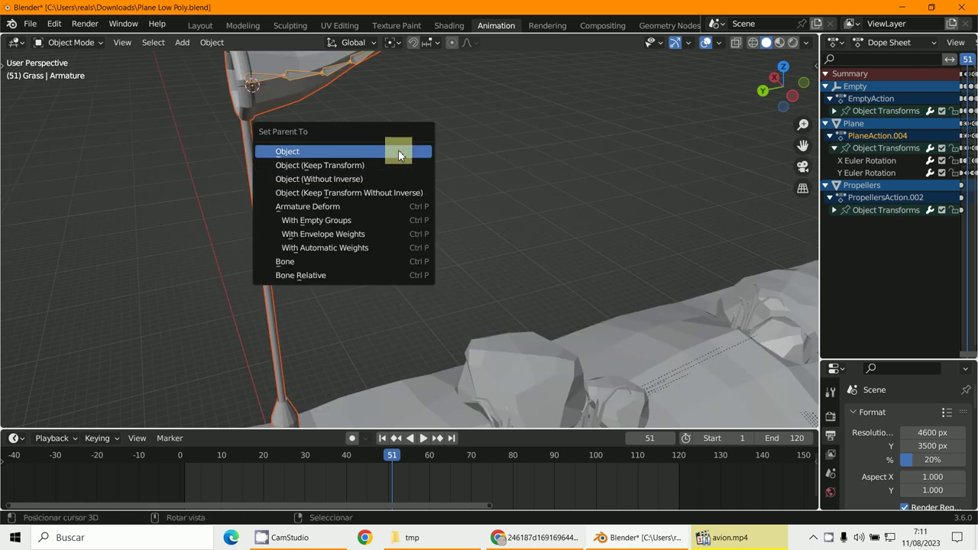
left_click(349, 248)
- In Pose Mode, insert a Rotation keyframe for all four armature bones at frame 1
scroll(363, 260, "down", 3)
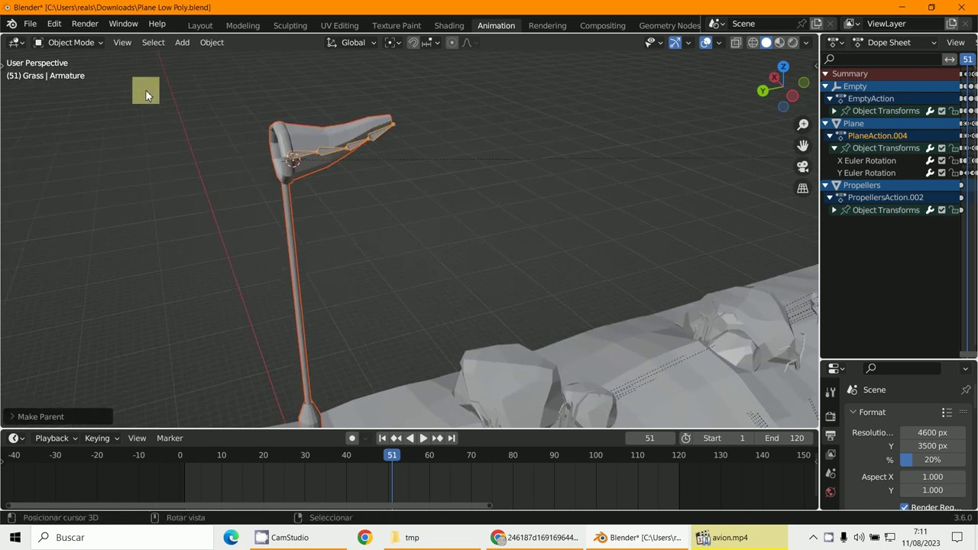
left_click(66, 42)
left_click(66, 86)
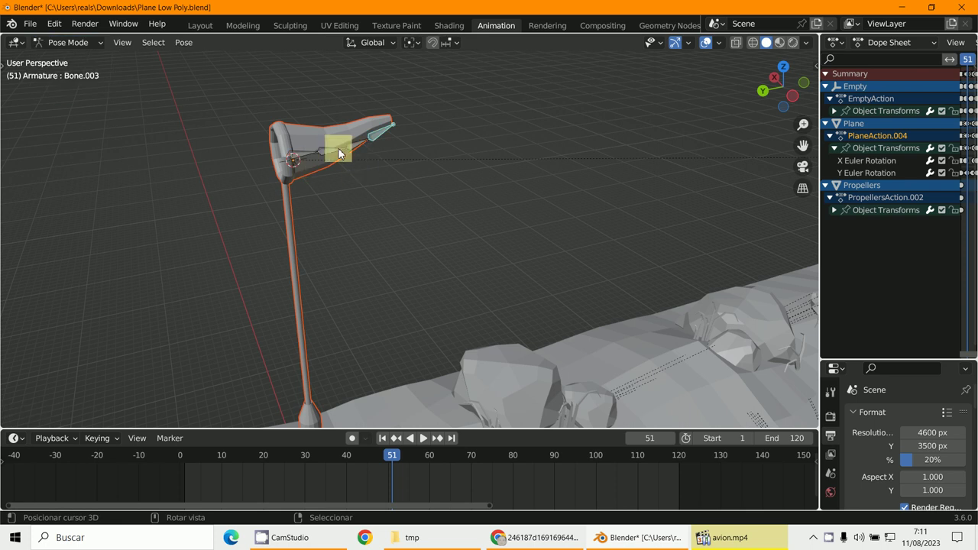
left_click(184, 487)
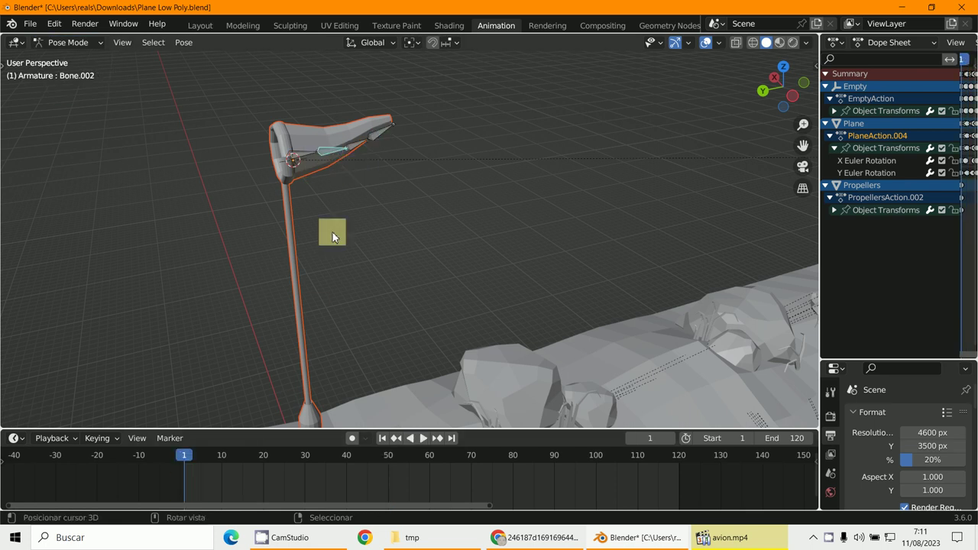
left_click(368, 145)
key("i")
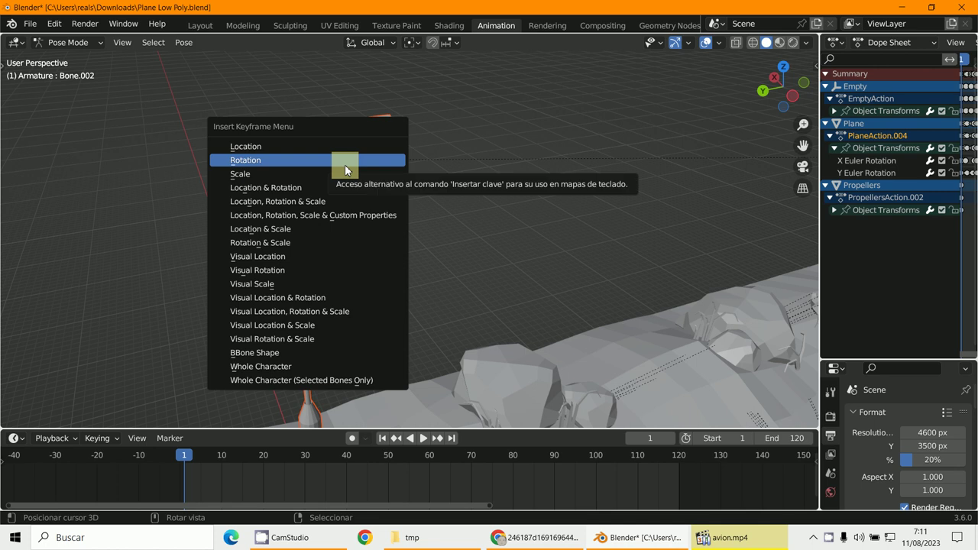
left_click(345, 161)
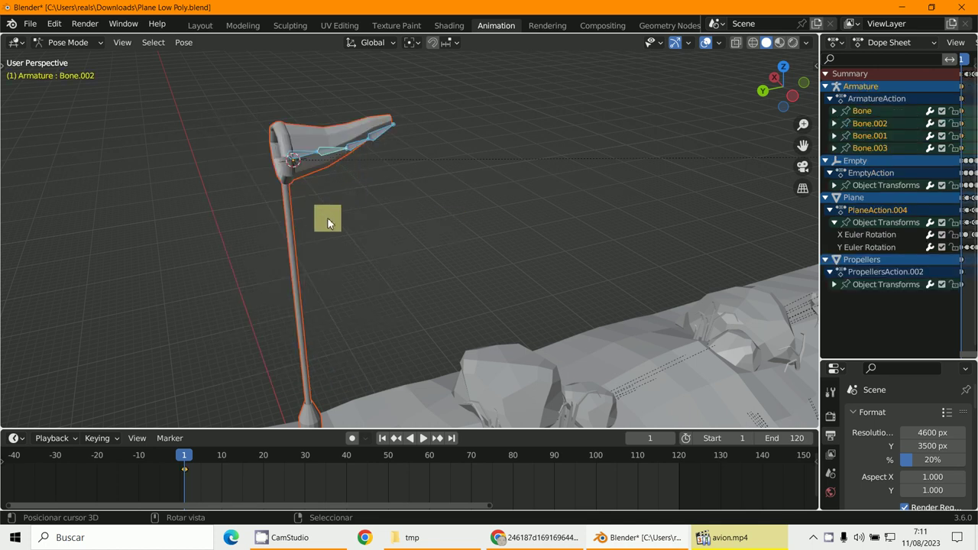
- Go to frame 30 and try rotating Bone.002 downward to bend the windsock
left_click(307, 483)
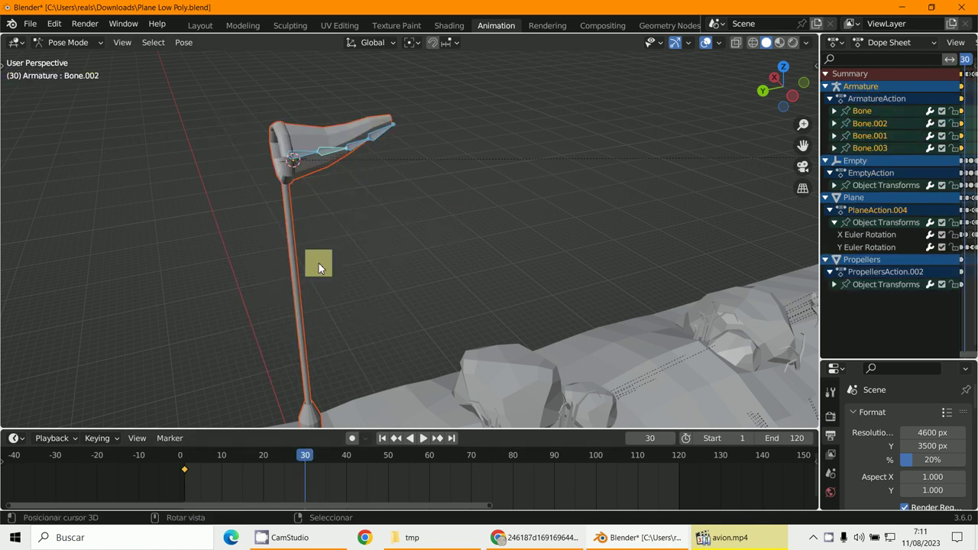
left_click(340, 149)
key("r")
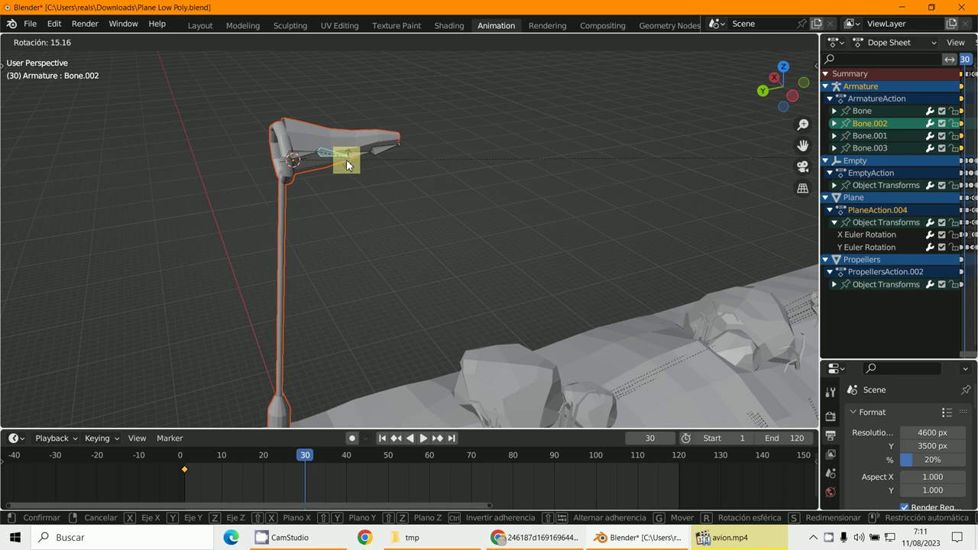
left_click(324, 194)
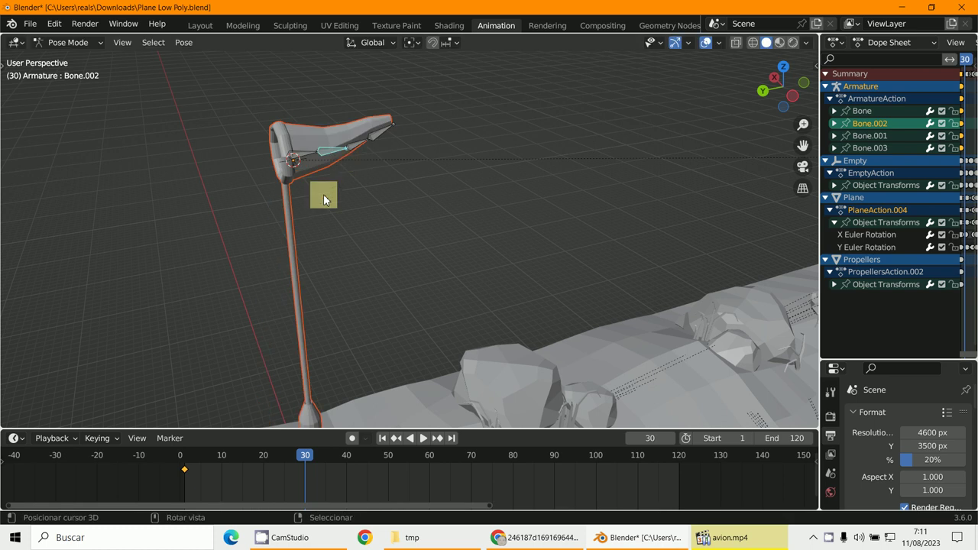
left_click(295, 261)
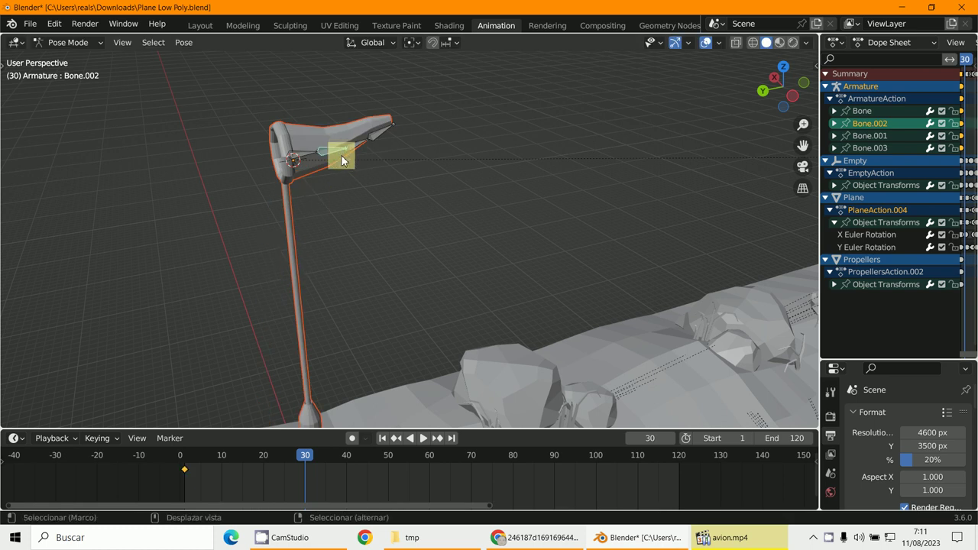
middle_click_drag(342, 157, 345, 301)
scroll(344, 302, "up", 2)
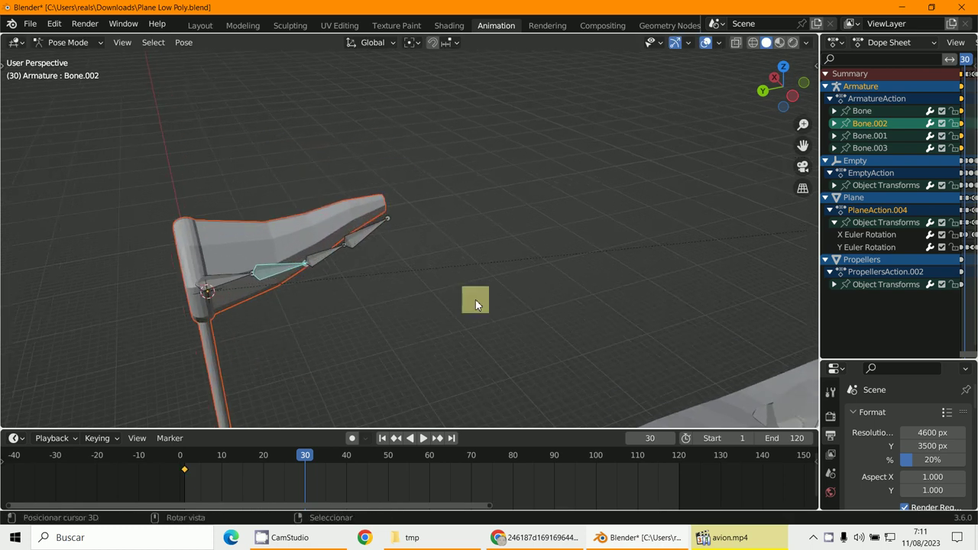
key("r")
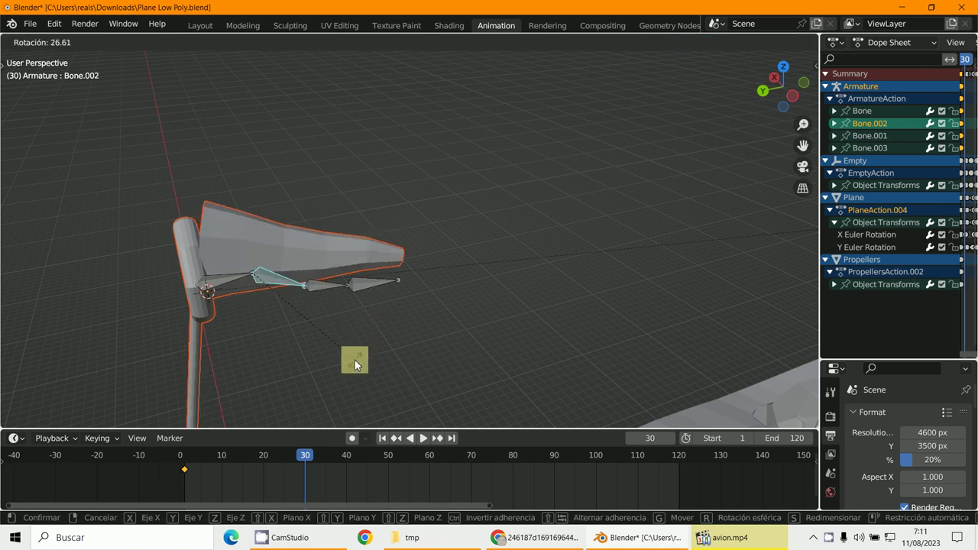
left_click(381, 293)
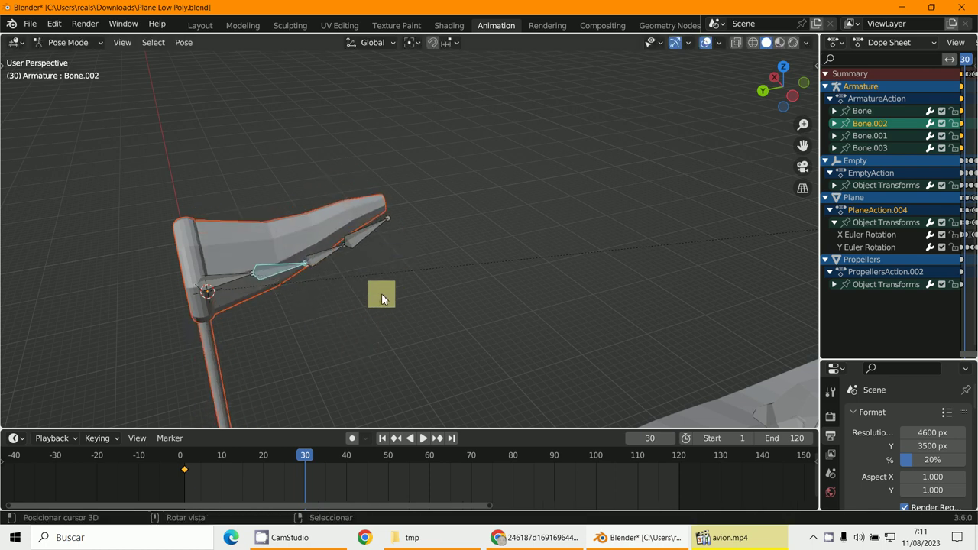
- Try rotating the tip bone, Bone.003, downward to bend the end of the windsock
left_click(361, 235)
key("r")
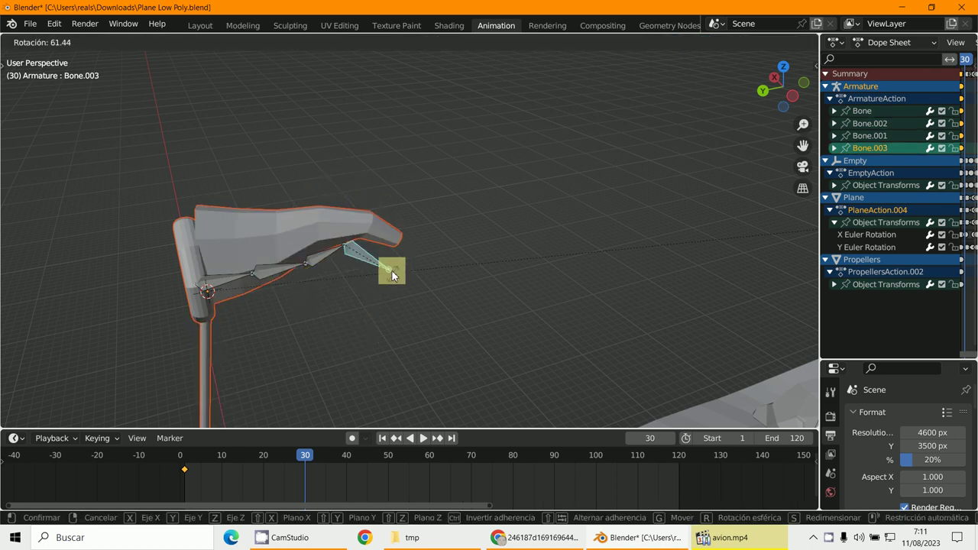
left_click(387, 257)
middle_click_drag(388, 257, 313, 240)
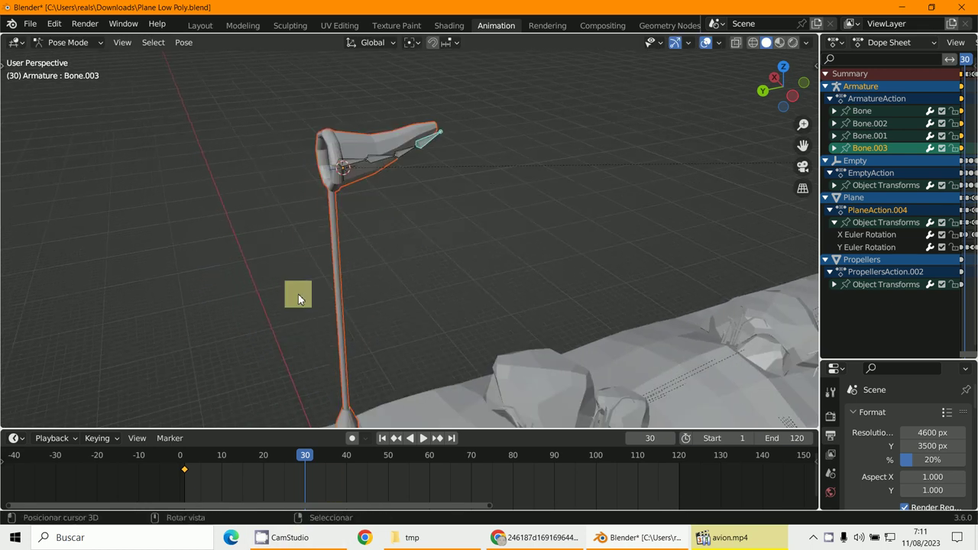
middle_click_drag(382, 260, 246, 367)
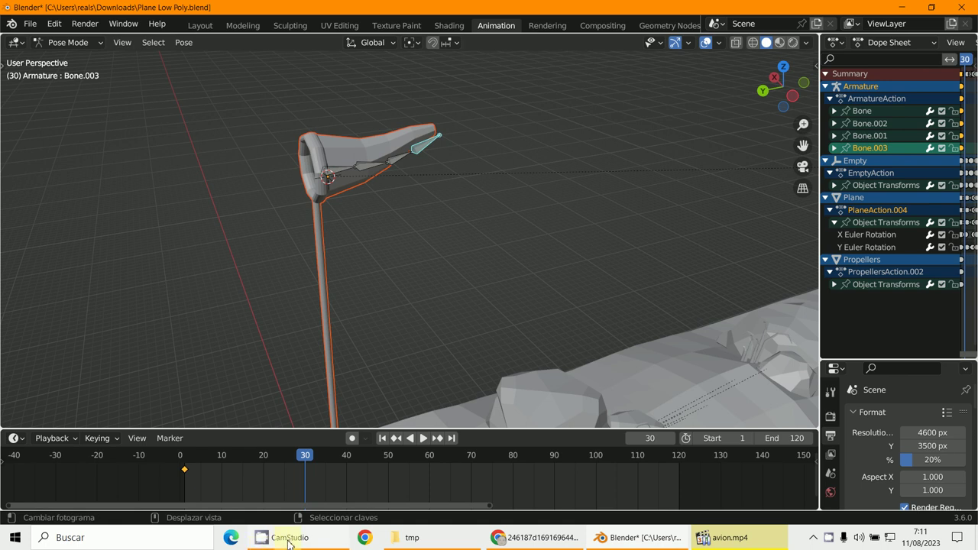